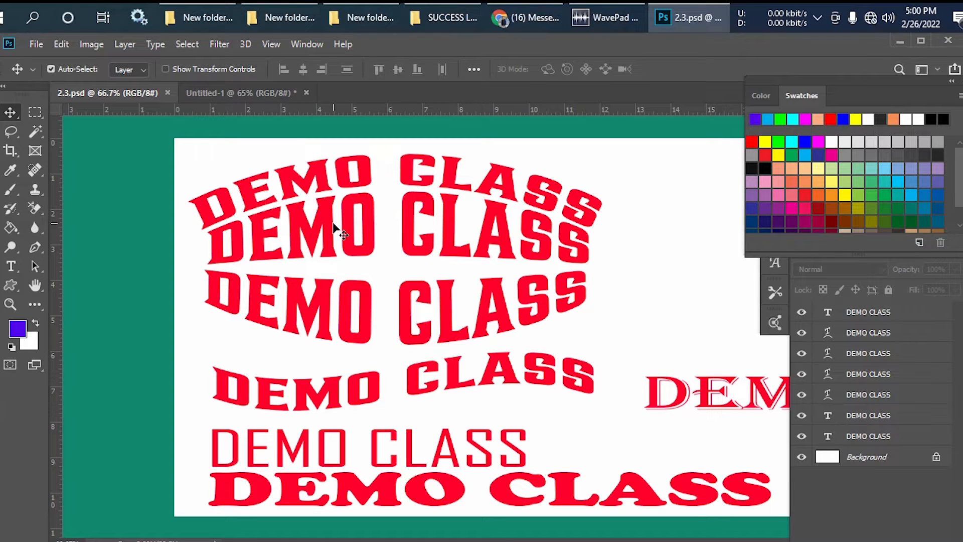
# - Switch to the Untitled-1 document and unlock its Background layer
pyautogui.click(262, 99)
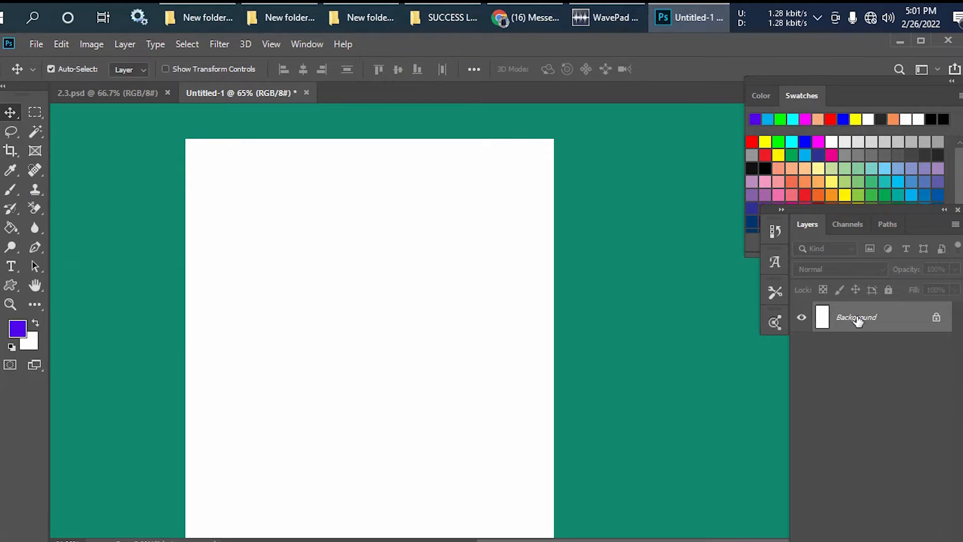
pyautogui.click(936, 319)
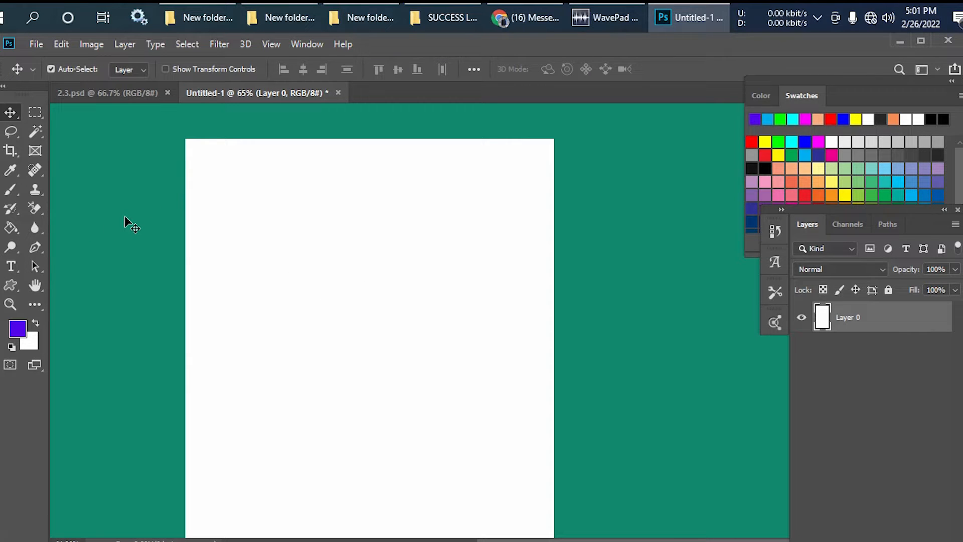
# - Add a horizontal 100 pt AlterousDisplay heading near the page's upper edge reading "Freelancer" followed by the person's name
pyautogui.rightClick(14, 263)
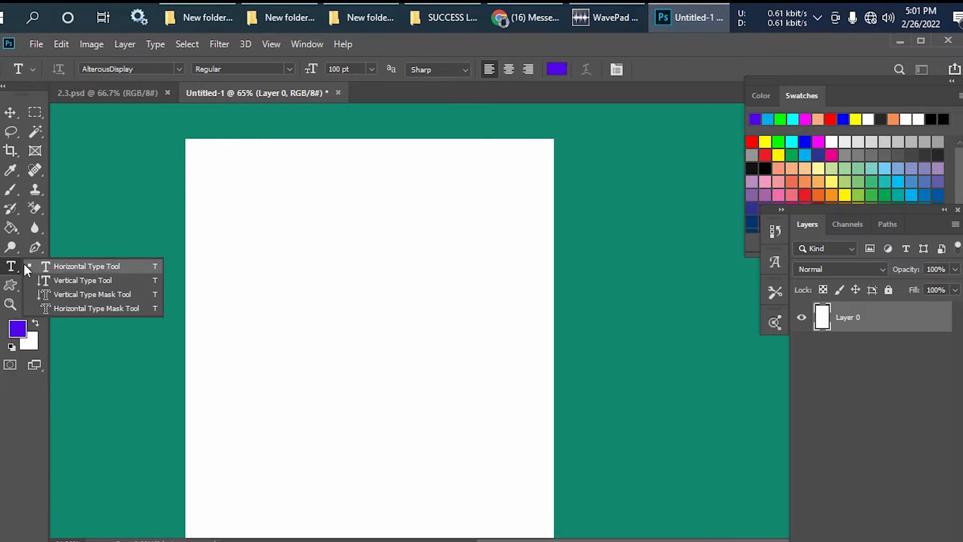
pyautogui.click(5, 265)
pyautogui.rightClick(10, 267)
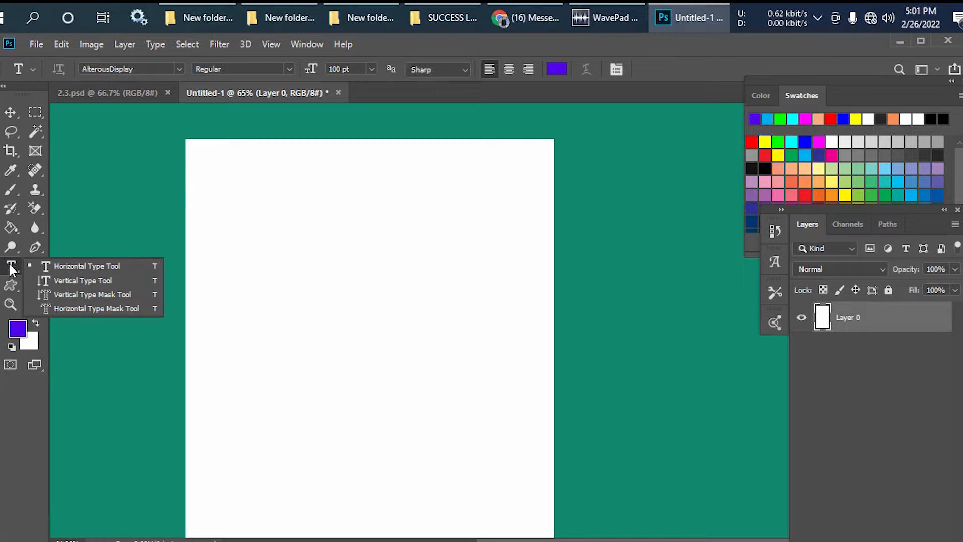
pyautogui.click(61, 269)
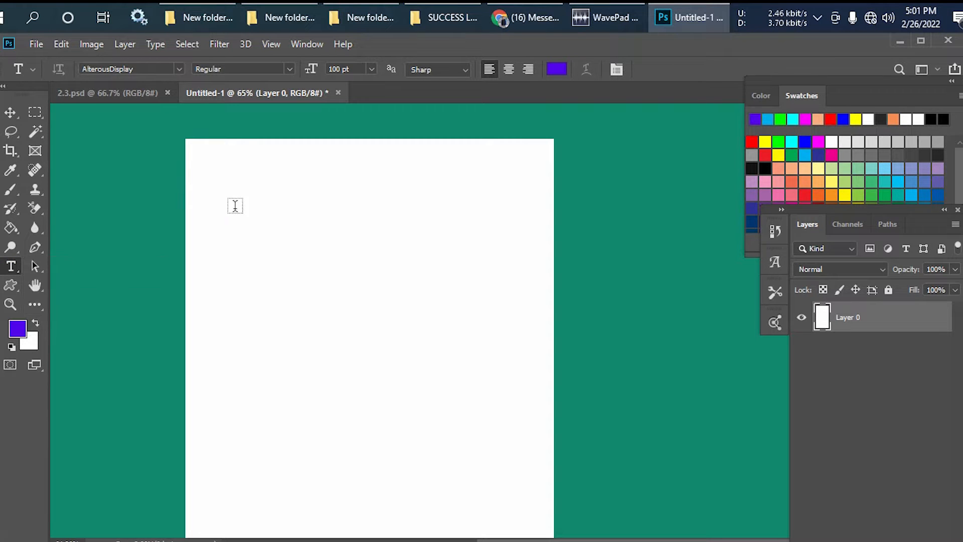
pyautogui.click(224, 175)
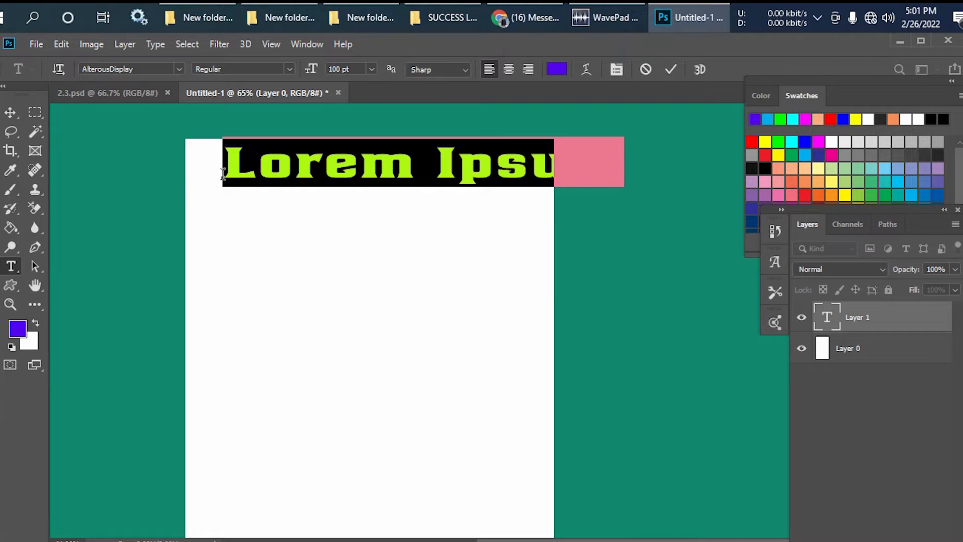
pyautogui.press('BackSpace')
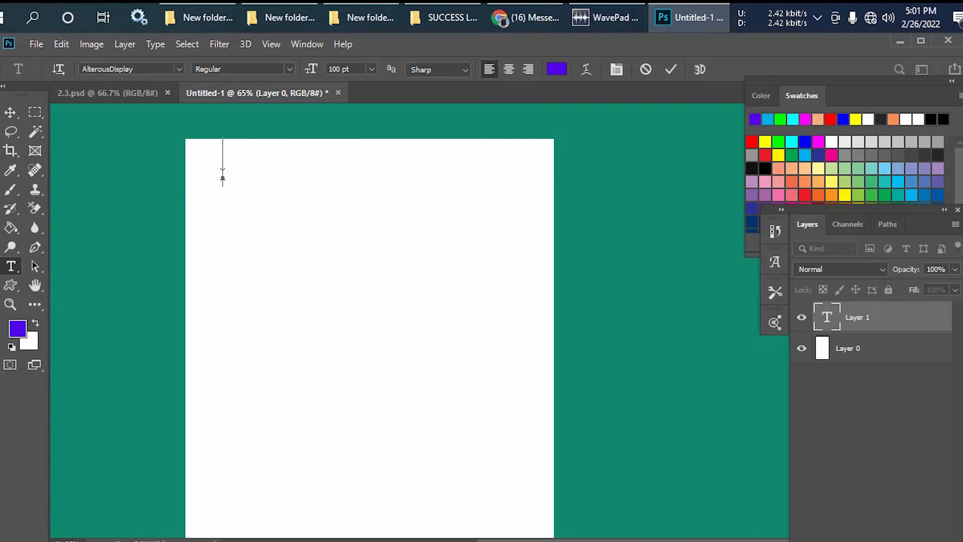
pyautogui.write('ree')
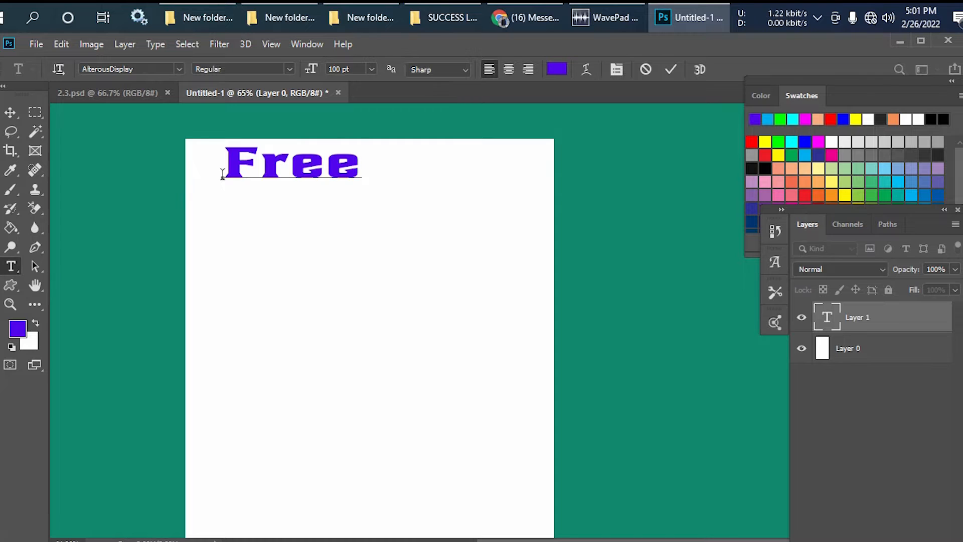
pyautogui.write('la')
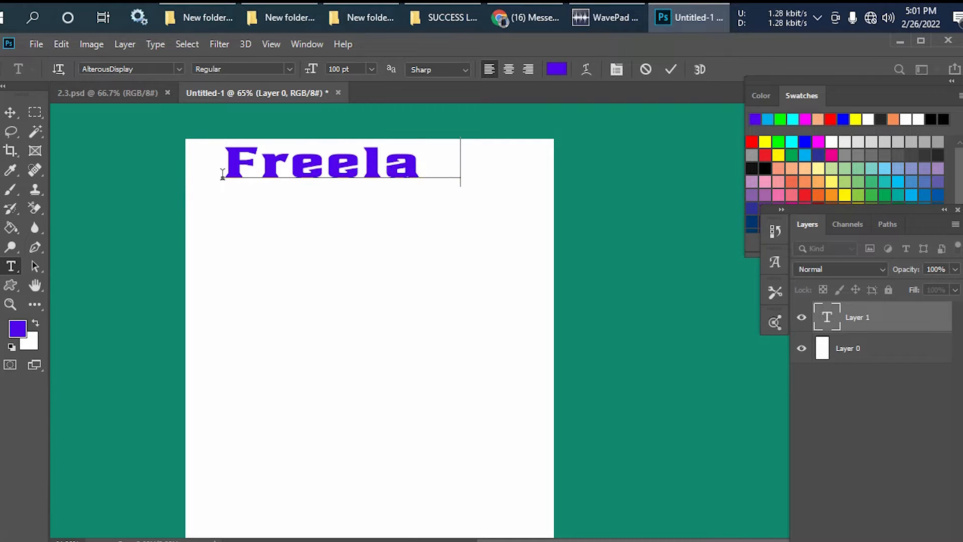
pyautogui.write('ncer Belal')
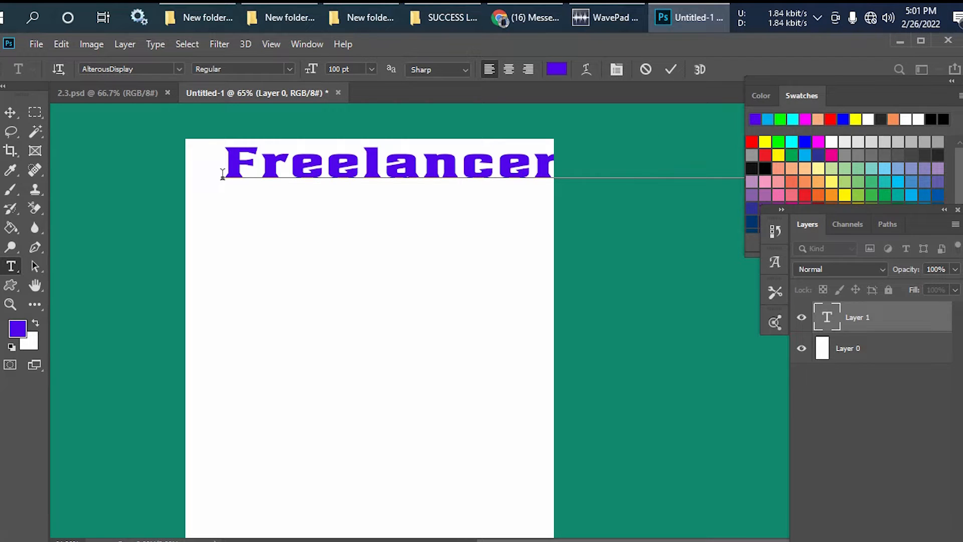
pyautogui.click(10, 112)
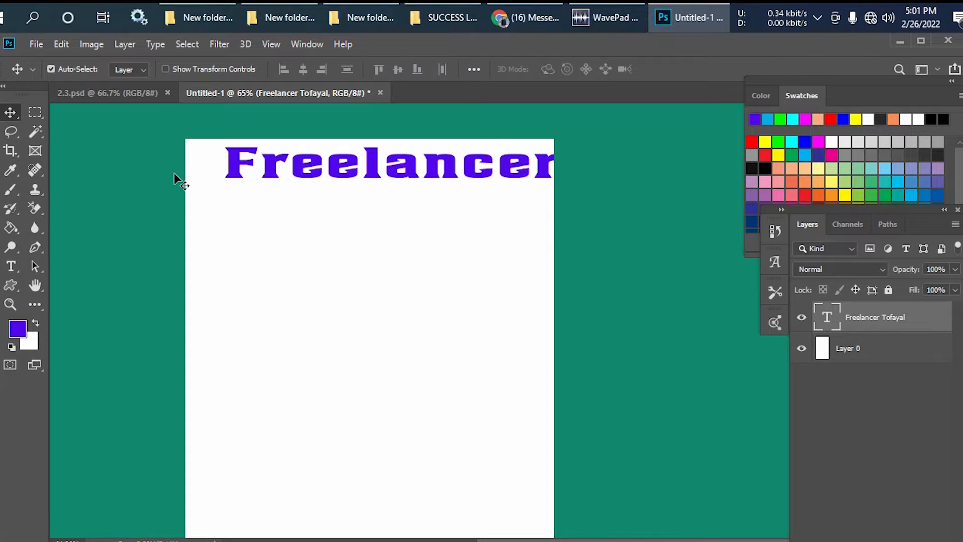
# - Shift the heading slightly down and scale it with Free Transform to about 57 pt so it fits within the page width
pyautogui.moveTo(372, 150); pyautogui.dragTo(407, 190)
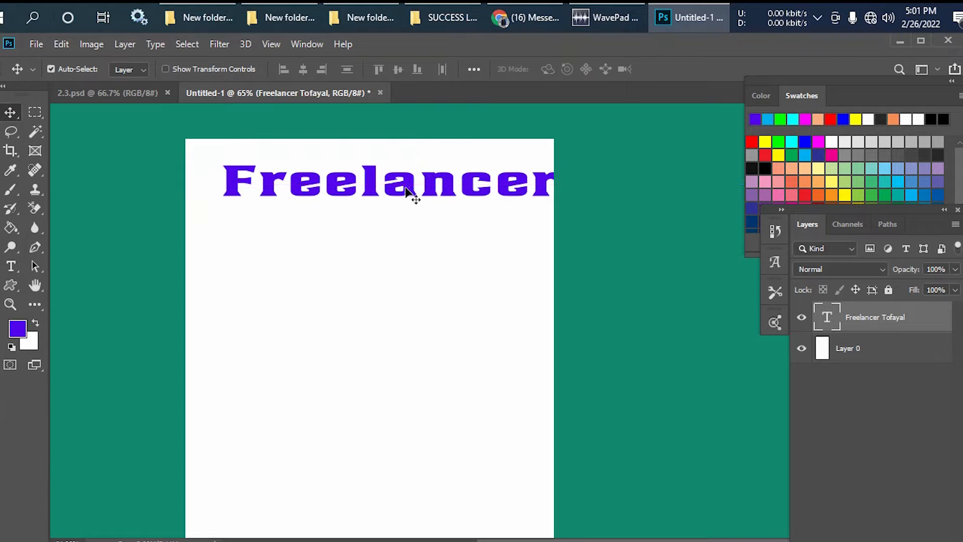
pyautogui.press('ctrl')
pyautogui.hotkey('ctrl', 't')
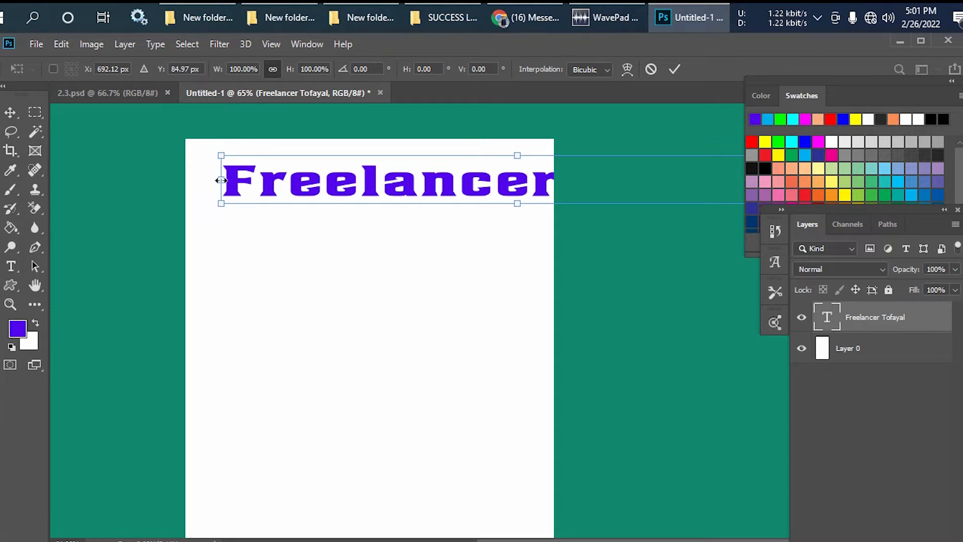
pyautogui.keyDown('alt'); pyautogui.moveTo(221, 179); pyautogui.dragTo(349, 179); pyautogui.keyUp('alt')
pyautogui.keyDown('alt'); pyautogui.moveTo(425, 183); pyautogui.dragTo(349, 191); pyautogui.keyUp('alt')
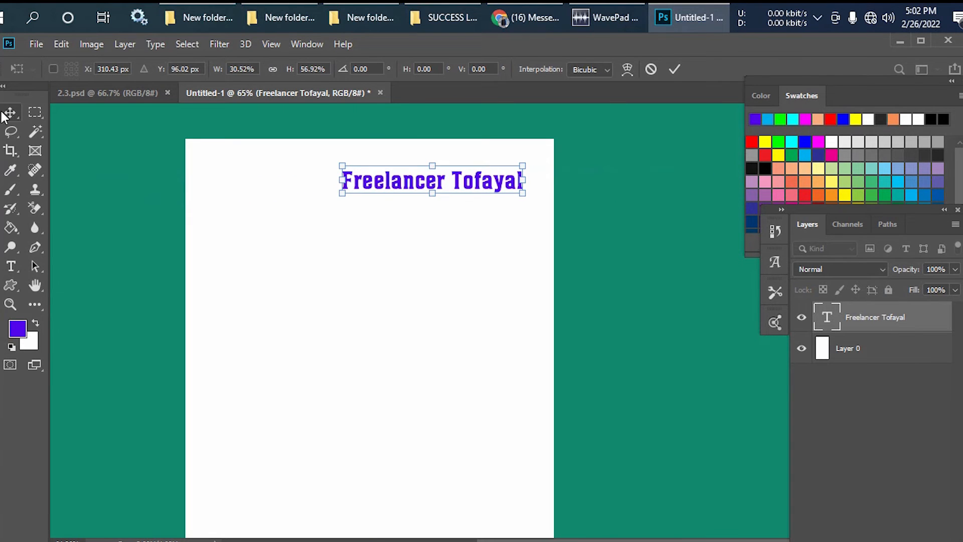
pyautogui.click(8, 113)
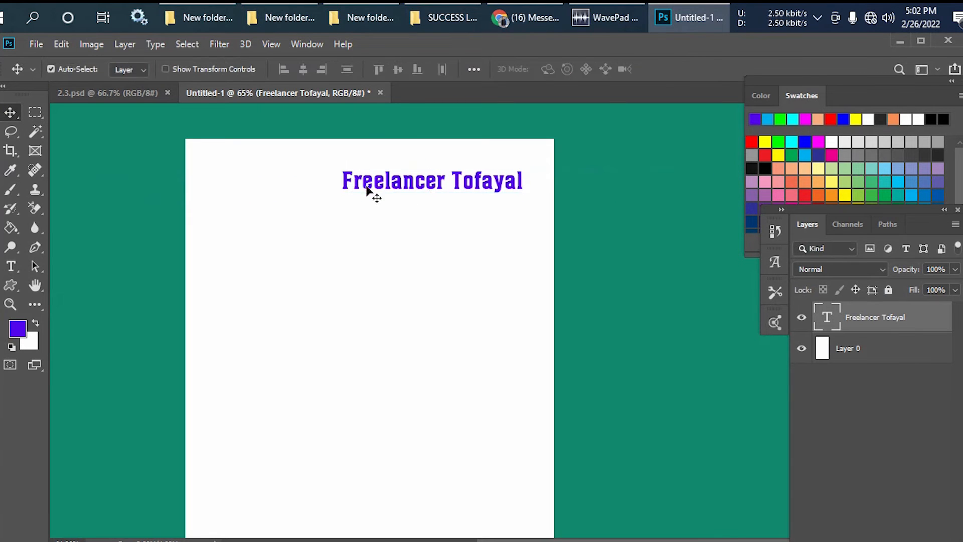
# - Reposition the heading so it sits roughly centred across the page, a little below its upper edge
pyautogui.moveTo(367, 185); pyautogui.dragTo(265, 181)
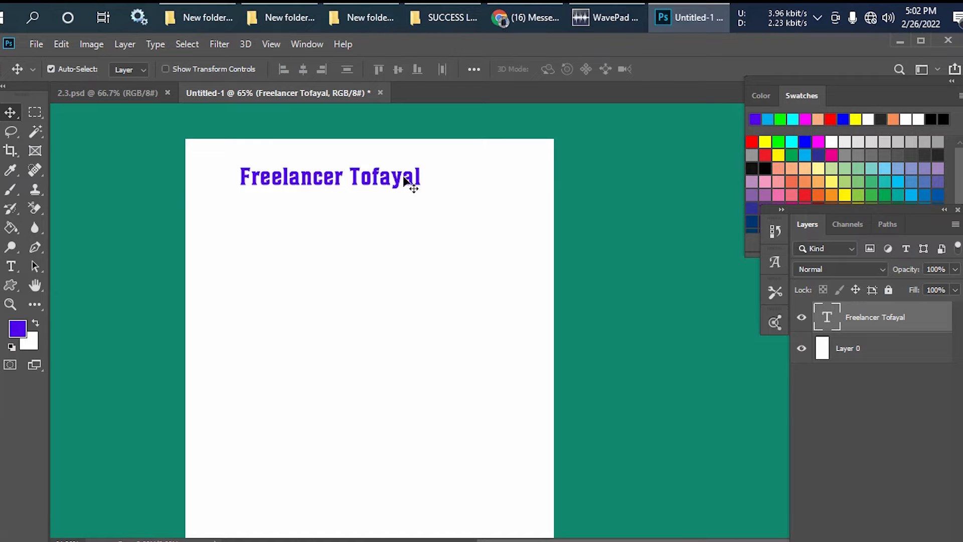
pyautogui.moveTo(409, 183); pyautogui.dragTo(434, 174)
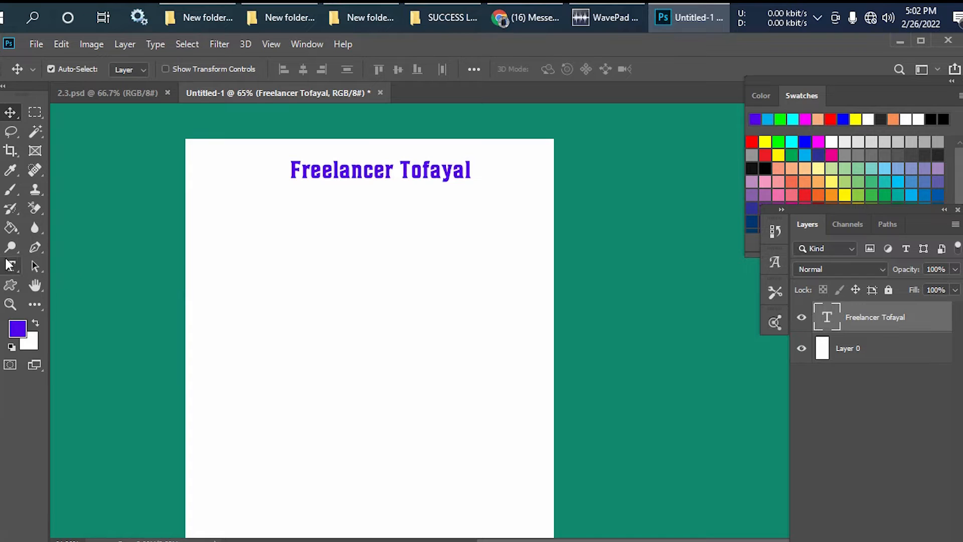
pyautogui.moveTo(324, 176); pyautogui.dragTo(353, 198)
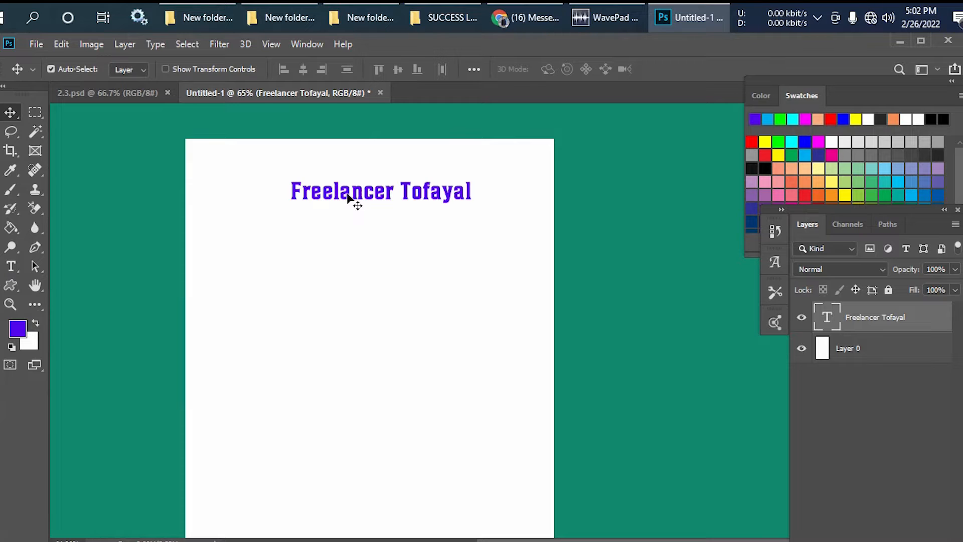
pyautogui.click(11, 267)
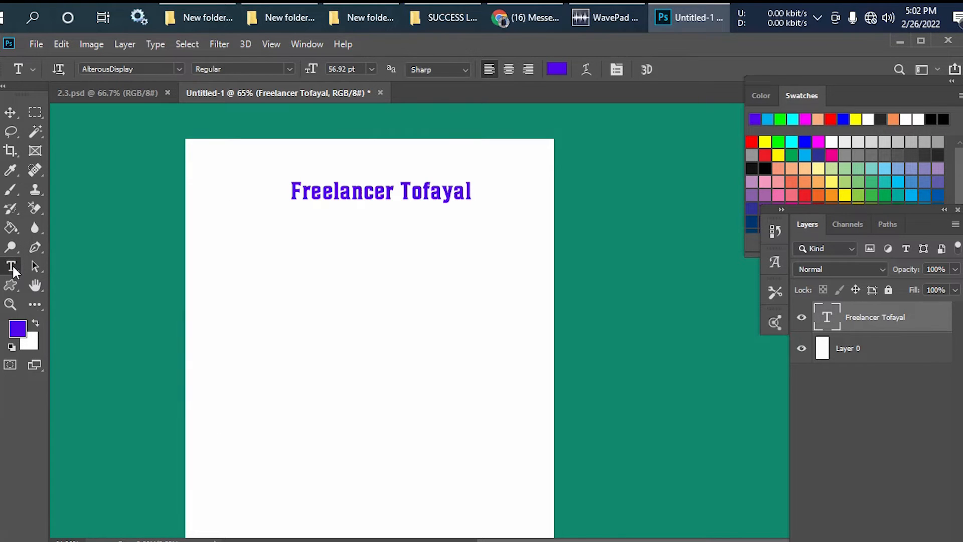
pyautogui.rightClick(11, 266)
pyautogui.click(78, 264)
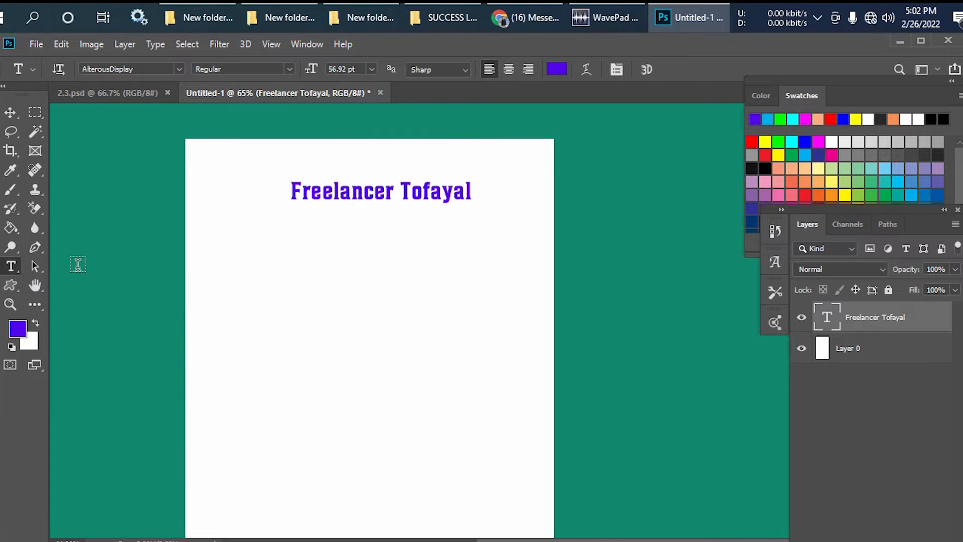
pyautogui.click(351, 197)
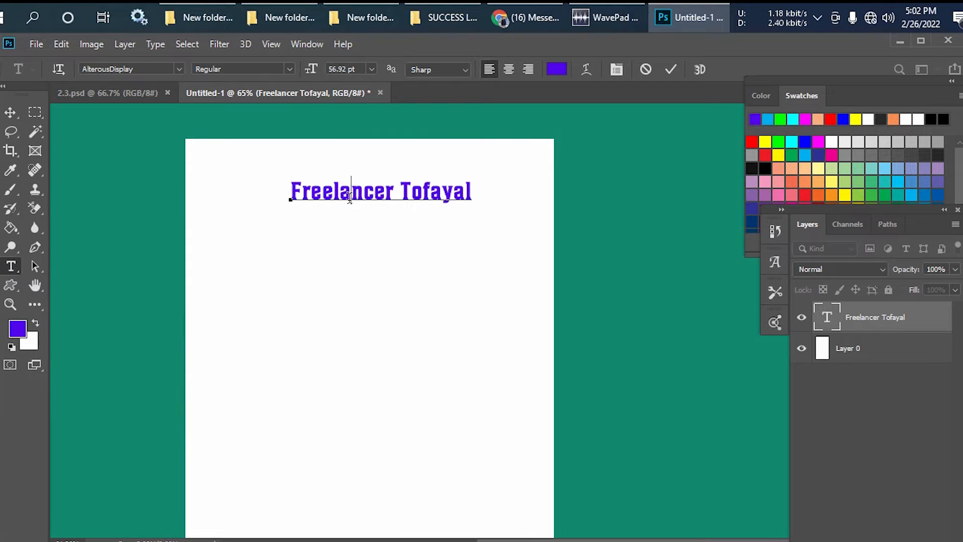
pyautogui.press('ctrl')
pyautogui.click(294, 190)
pyautogui.moveTo(294, 189); pyautogui.dragTo(485, 191)
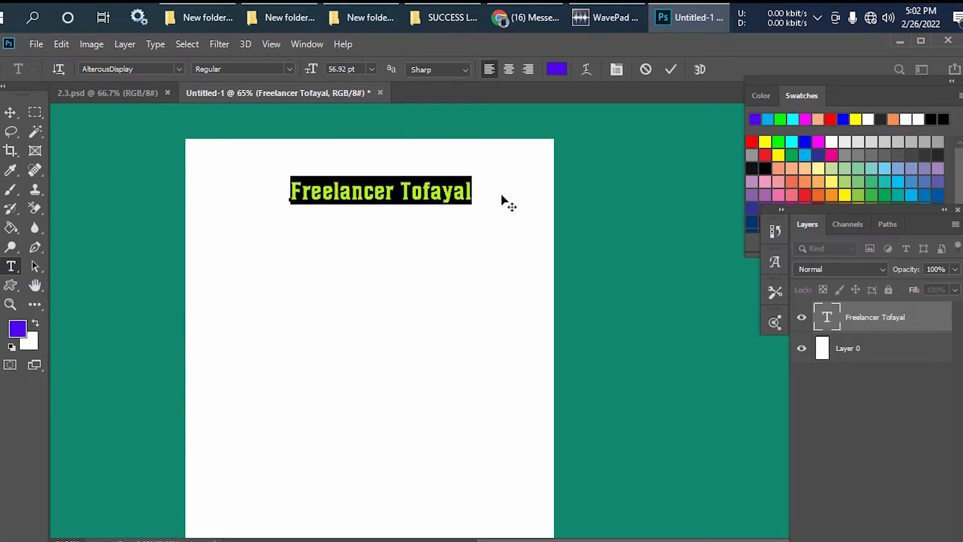
pyautogui.click(17, 112)
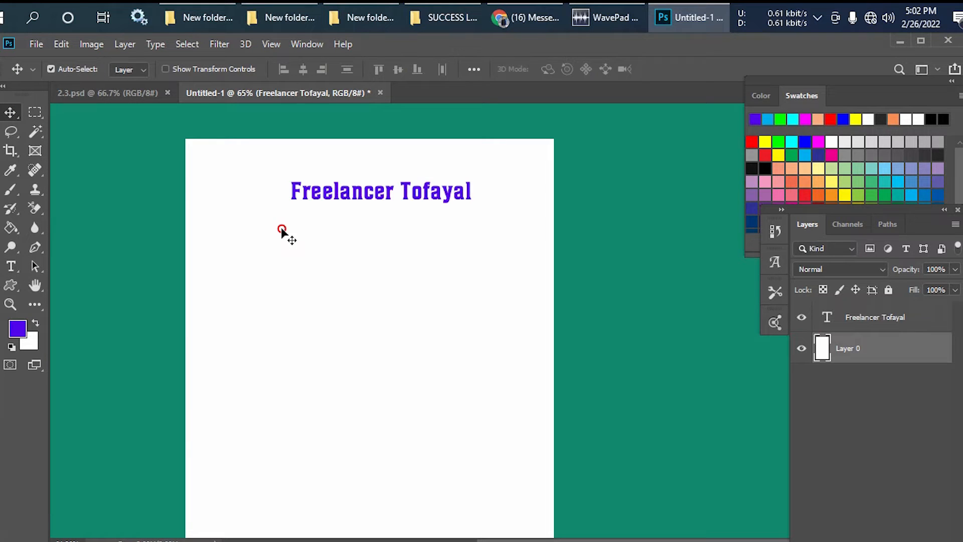
pyautogui.click(282, 230)
# - Select the entire heading text with the Horizontal Type tool and copy it
pyautogui.click(10, 266)
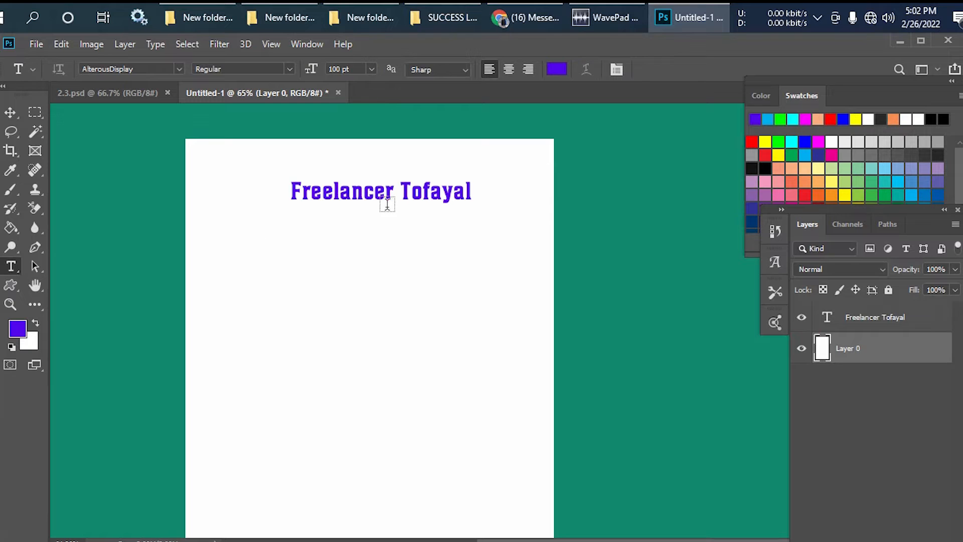
pyautogui.click(389, 191)
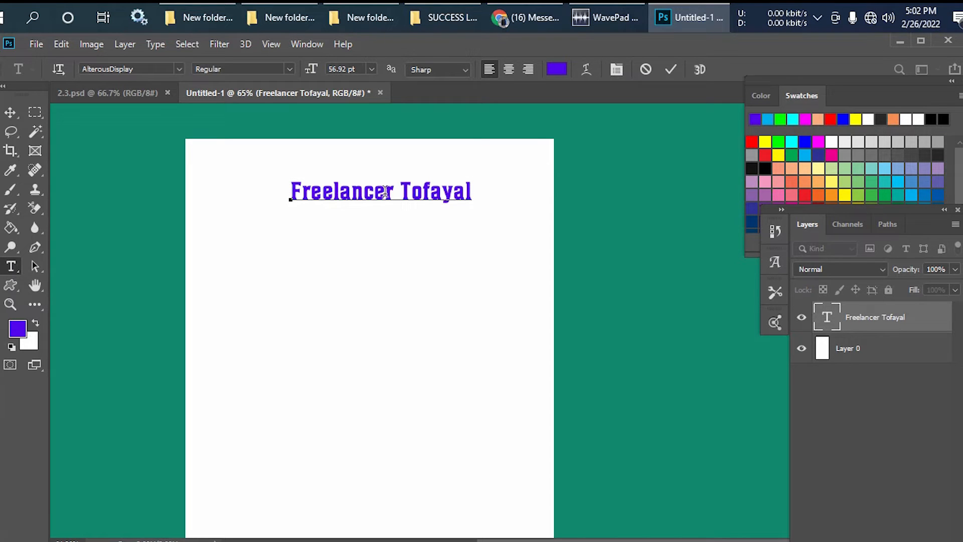
pyautogui.tripleClick(384, 192)
pyautogui.hotkey('ctrl', 'c')
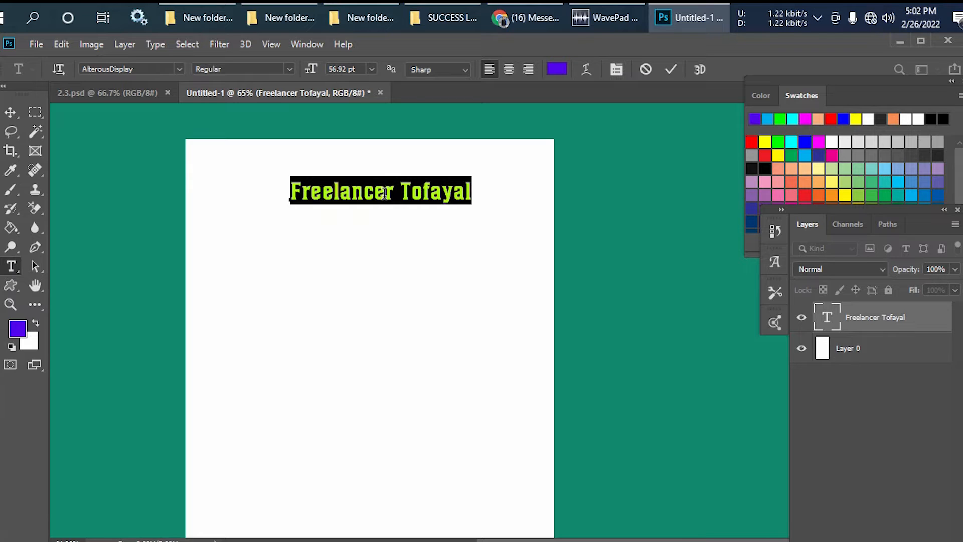
pyautogui.press('ctrl')
# - Use the Vertical Type tool to paste the copied heading text as a 100 pt vertical line along the page's left side
pyautogui.rightClick(11, 269)
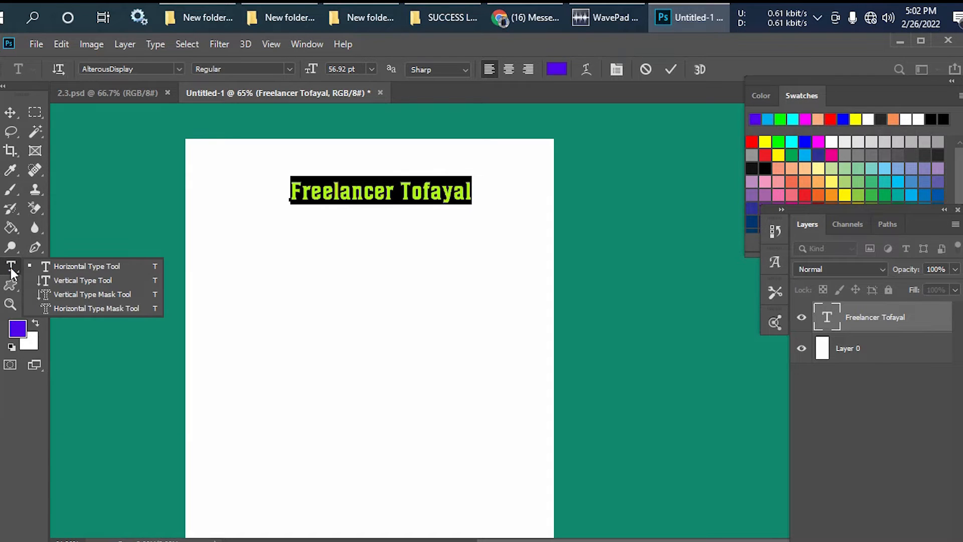
pyautogui.click(89, 285)
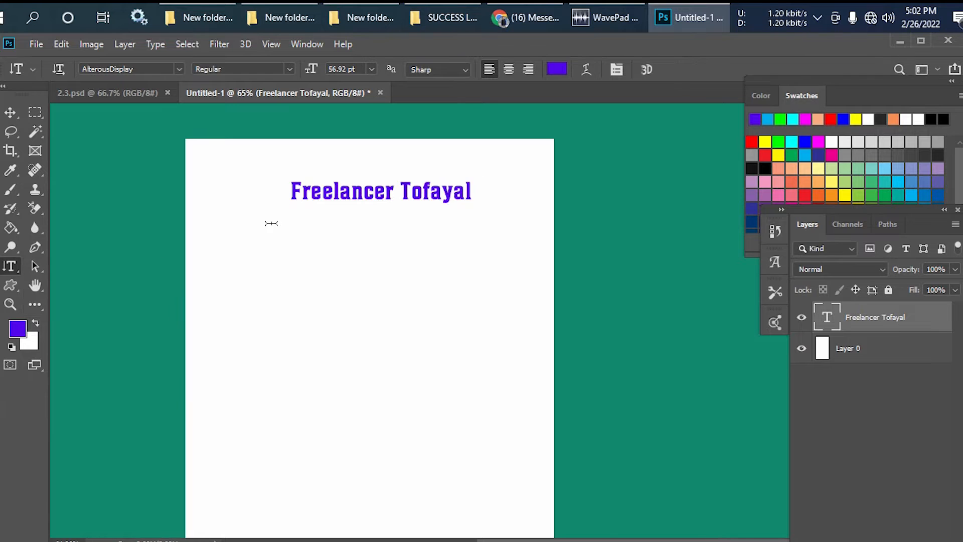
pyautogui.click(220, 221)
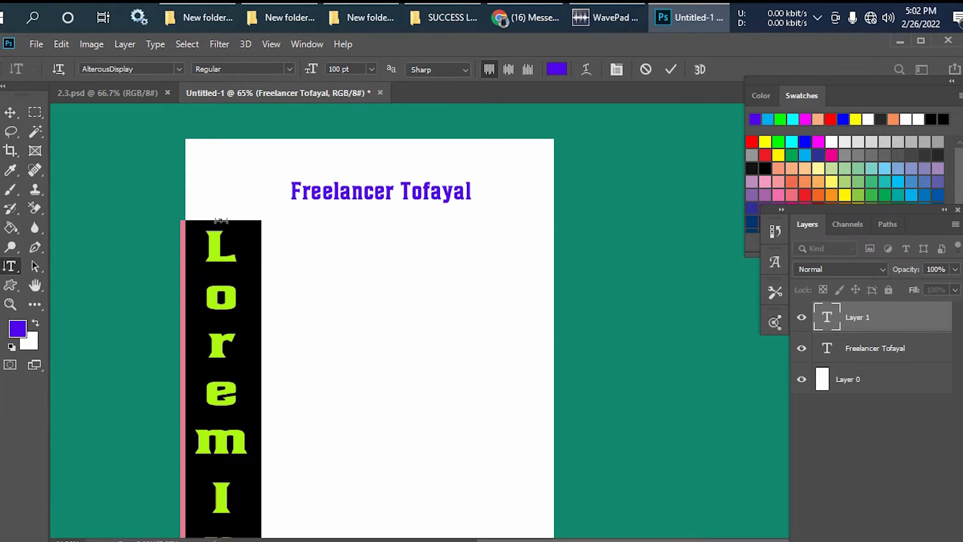
pyautogui.hotkey('ctrl', 'v')
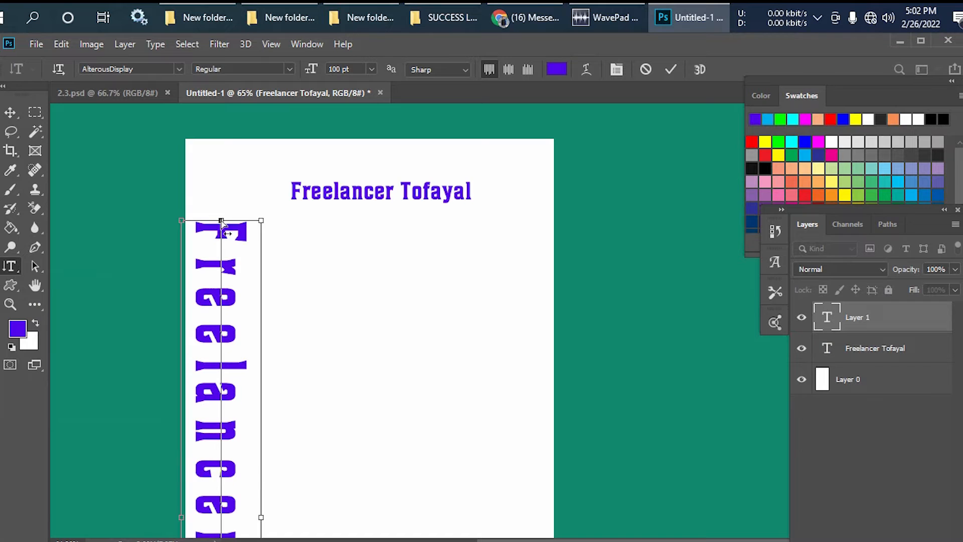
pyautogui.click(10, 113)
# - Delete the vertical text layer, keeping only the horizontal heading above the white base layer
pyautogui.scroll(-4, 271, 230)
pyautogui.scroll(1, 268, 231)
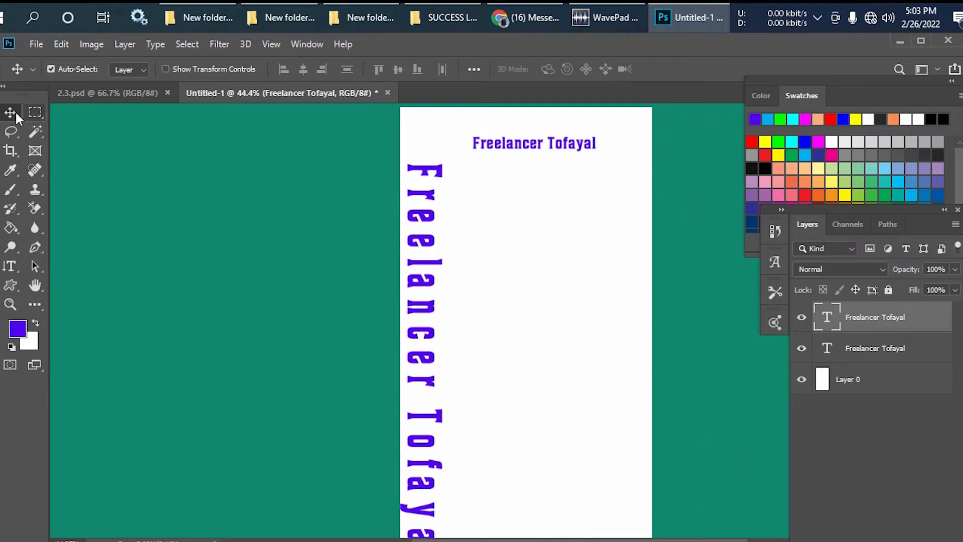
pyautogui.scroll(3, 387, 206)
pyautogui.moveTo(387, 205); pyautogui.dragTo(267, 218)
pyautogui.press('Delete')
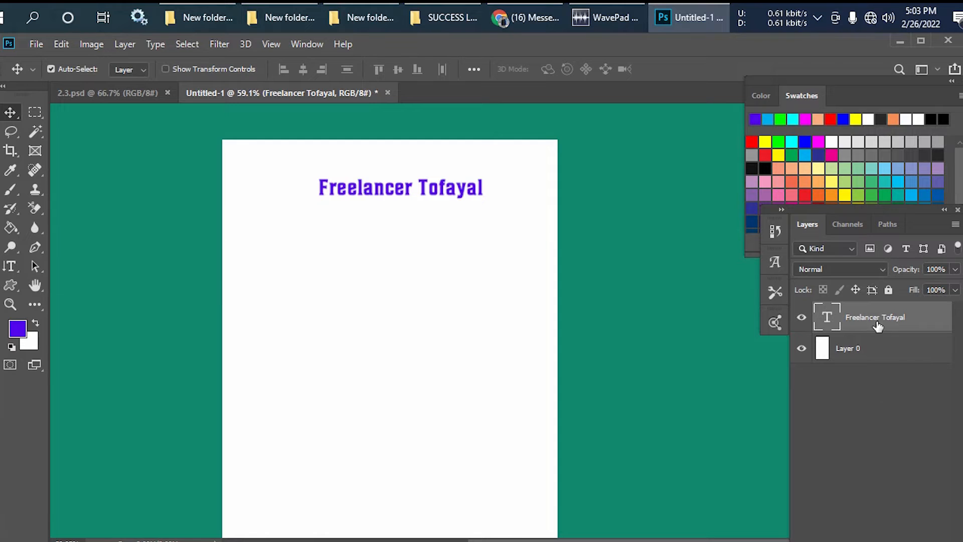
# - Create a new layer and paste the copied heading text with the Vertical Type Mask tool as a vertical selection below the heading
pyautogui.hotkey('ctrl', 'shift', 'alt', 'n')
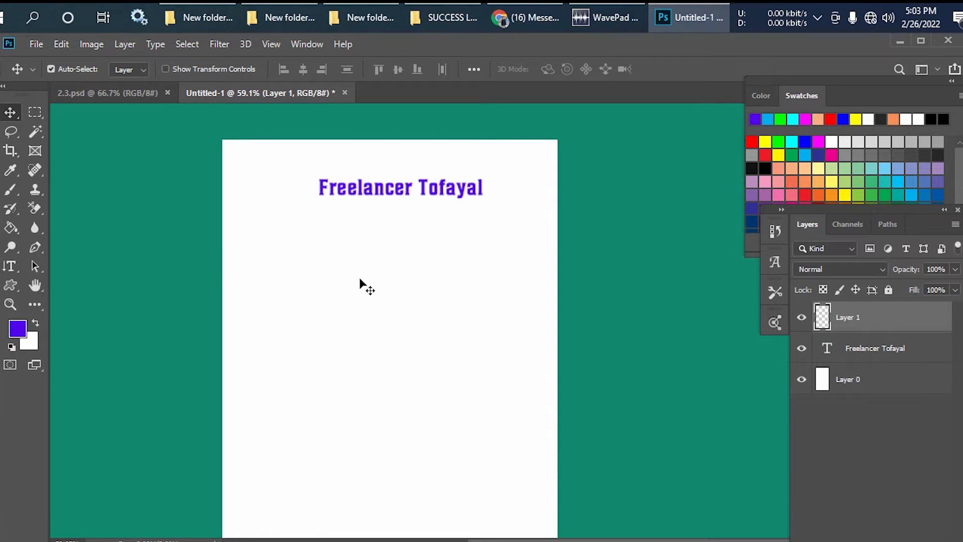
pyautogui.click(10, 266)
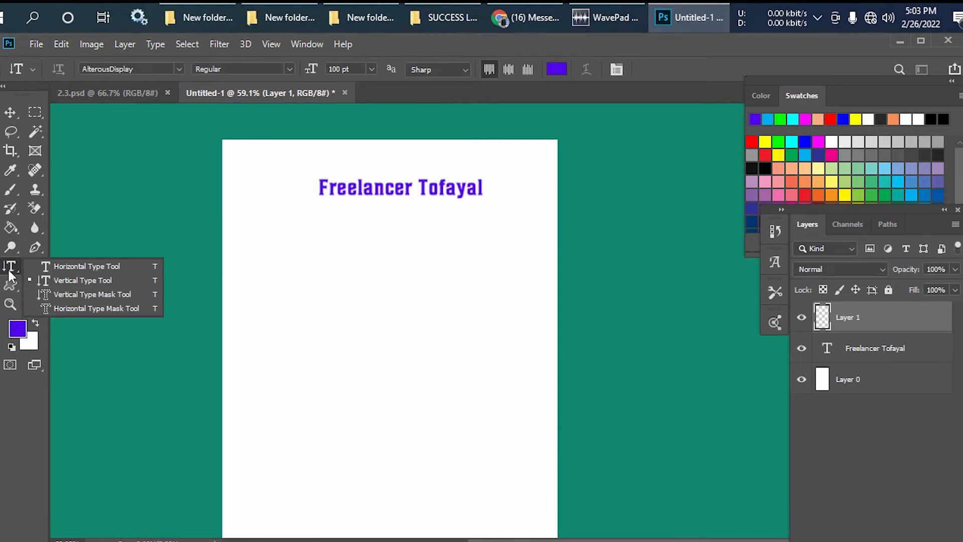
pyautogui.click(103, 295)
pyautogui.click(270, 234)
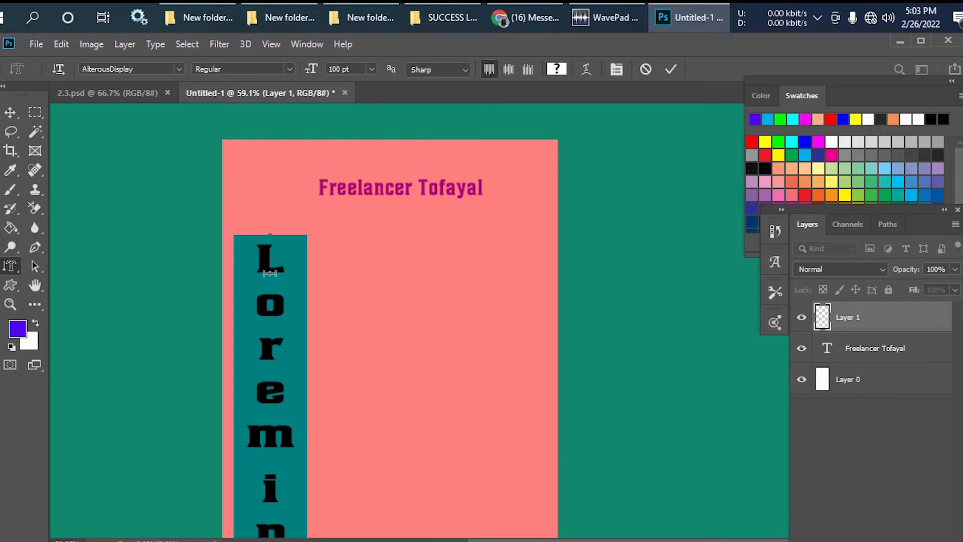
pyautogui.hotkey('ctrl', 'v')
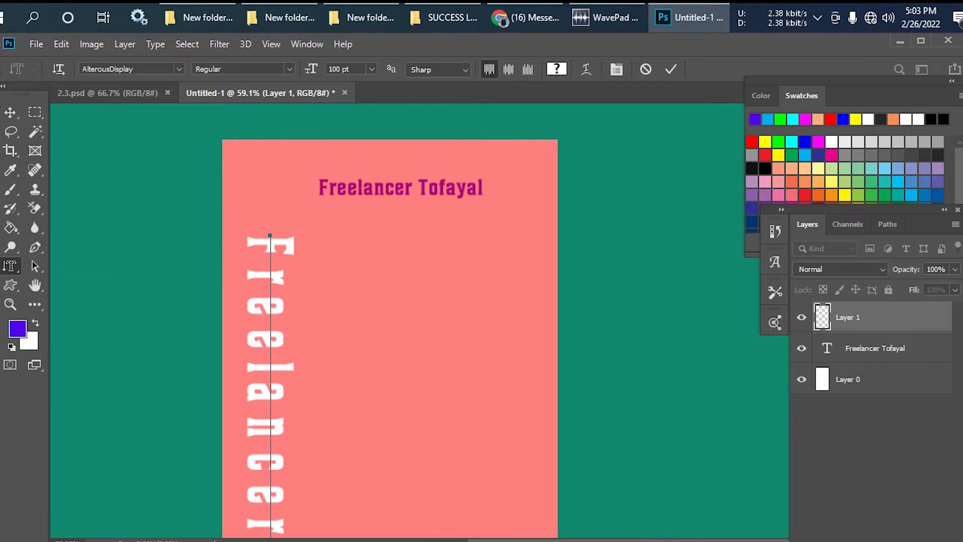
pyautogui.click(10, 112)
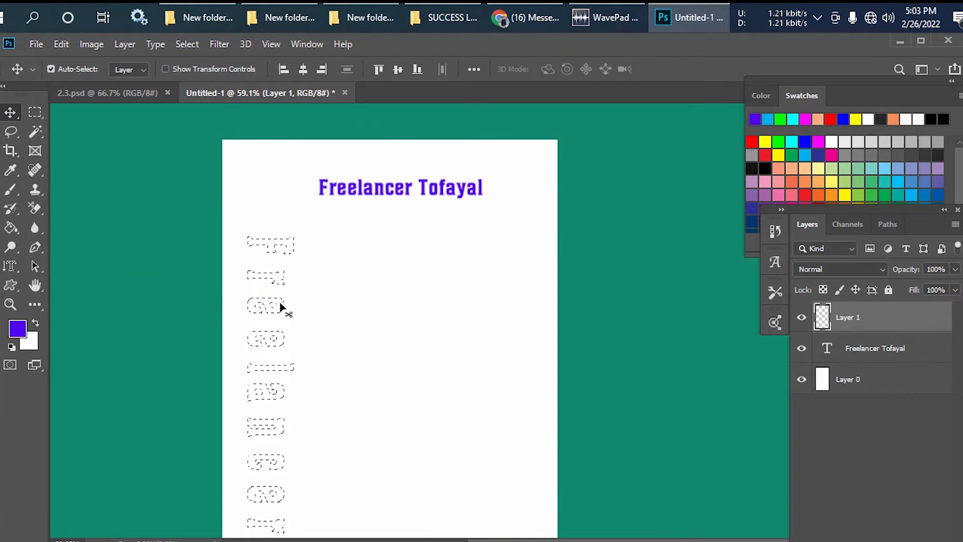
pyautogui.moveTo(279, 251)
pyautogui.mouseDown()
pyautogui.moveTo(280, 236)
pyautogui.moveTo(277, 272)
pyautogui.moveTo(266, 243)
pyautogui.moveTo(274, 245)
pyautogui.mouseUp()
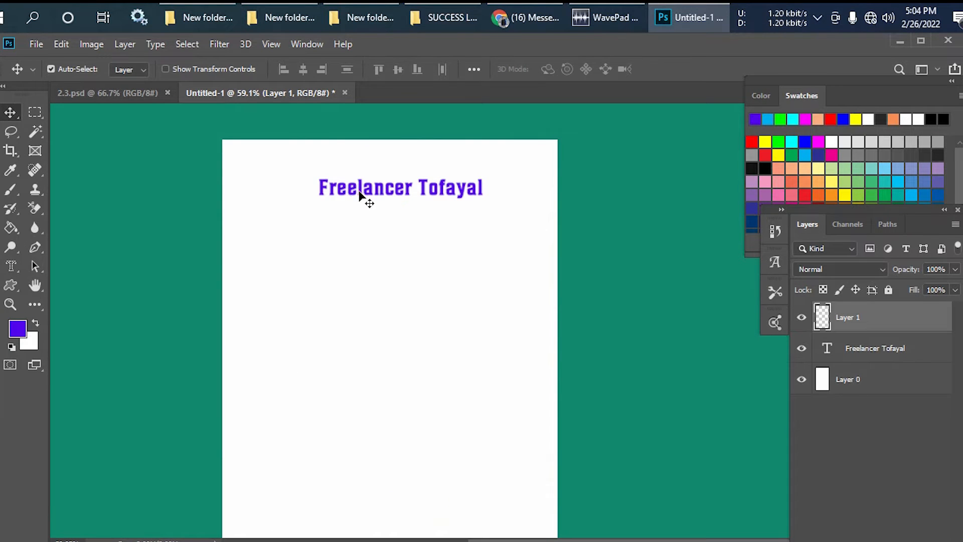
# - Move the heading about 1.01 in down and 0.33 in left, and view the warped text samples in 2.3.psd
pyautogui.moveTo(359, 196); pyautogui.dragTo(353, 225)
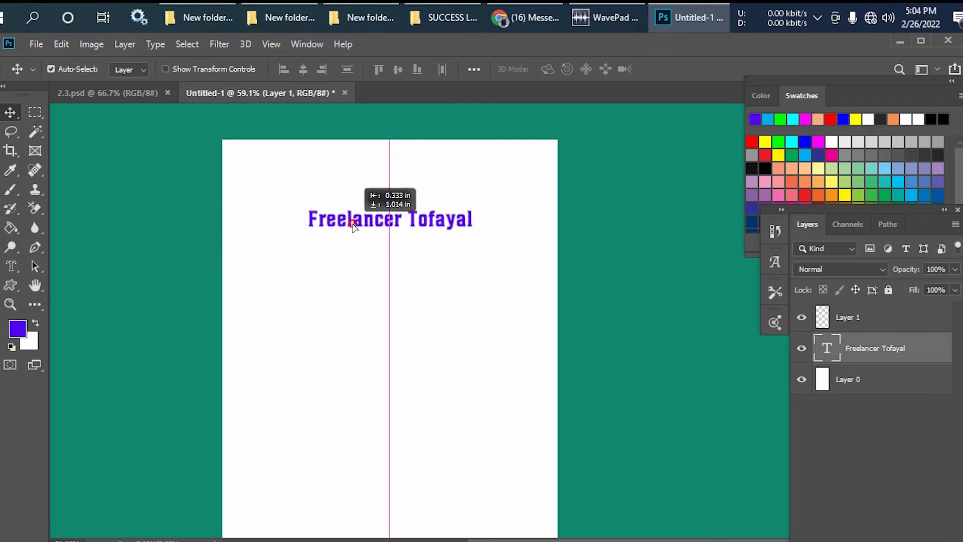
pyautogui.click(125, 92)
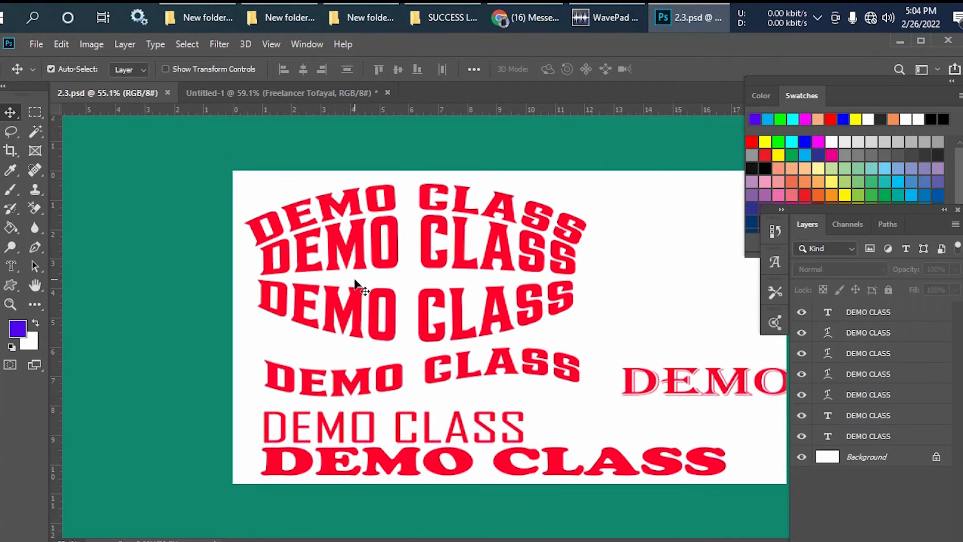
pyautogui.hotkey('ctrl', '+')
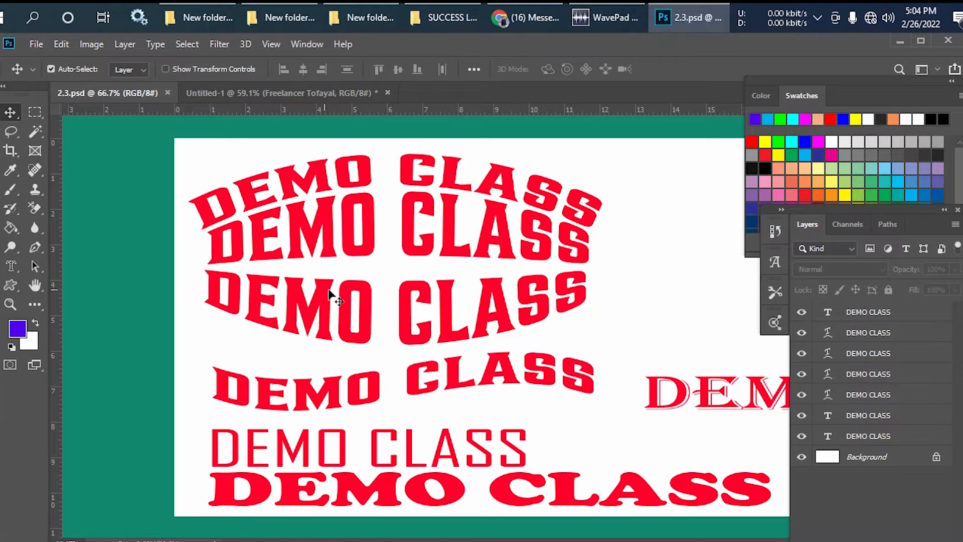
pyautogui.click(308, 94)
# - Move the heading further down the page and slightly left in the untitled document
pyautogui.scroll(3, 390, 266)
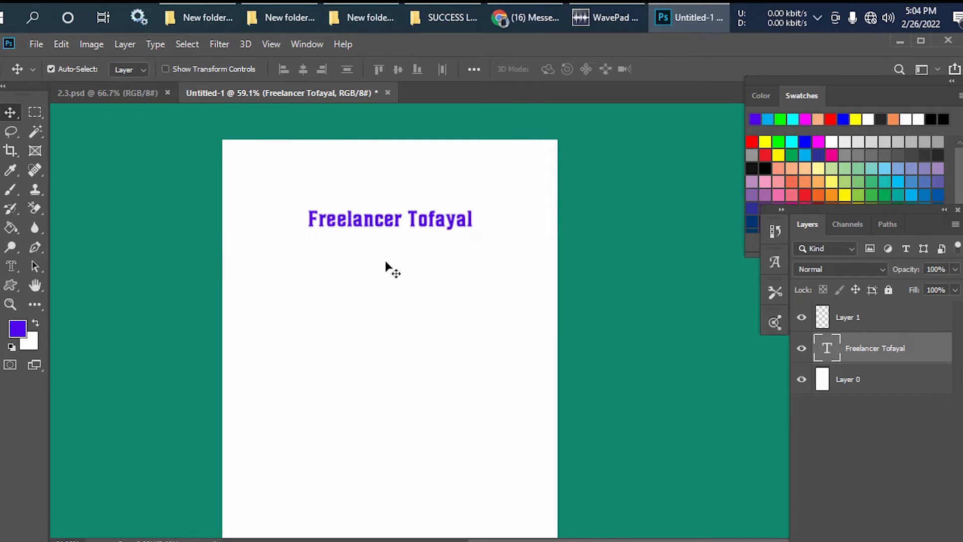
pyautogui.moveTo(368, 229); pyautogui.dragTo(351, 256)
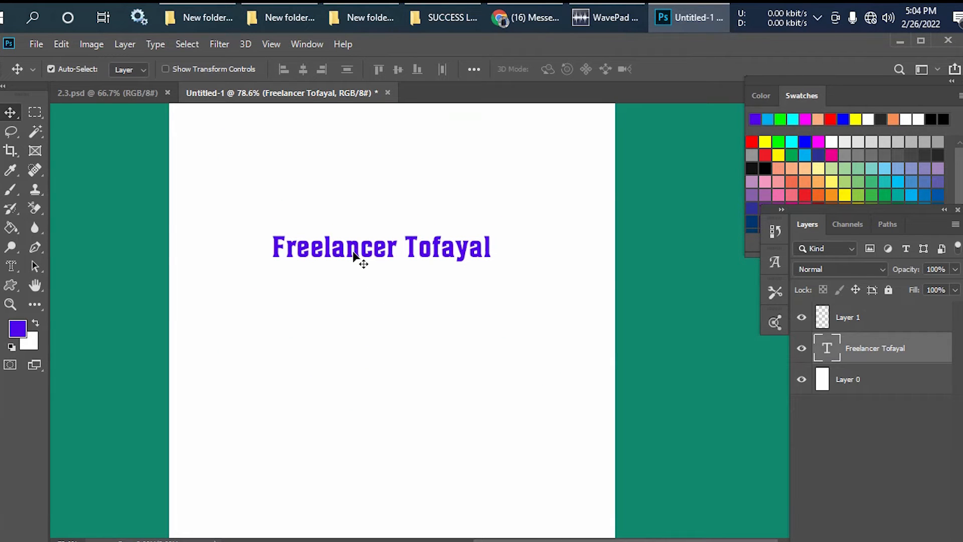
pyautogui.hscroll(1, 359, 253)
pyautogui.moveTo(402, 230); pyautogui.dragTo(401, 275)
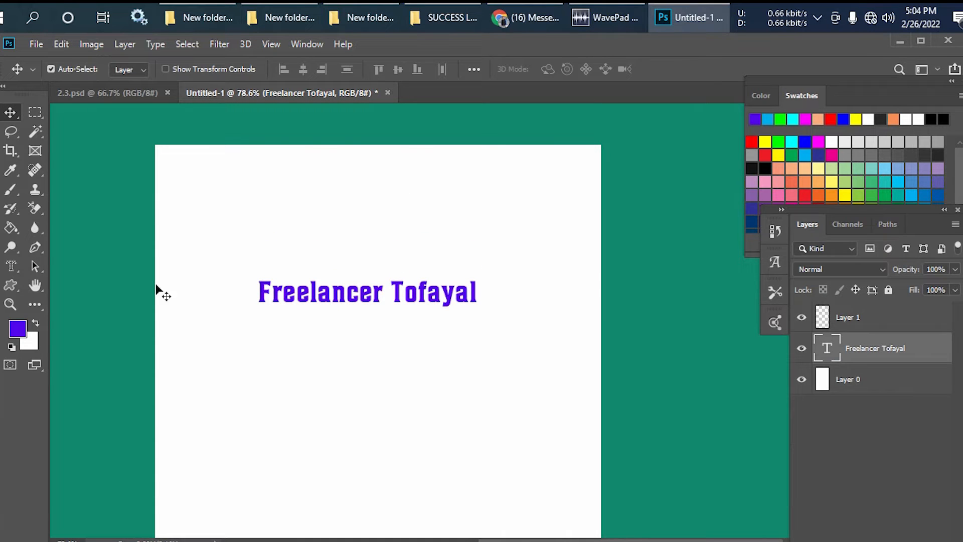
pyautogui.click(16, 269)
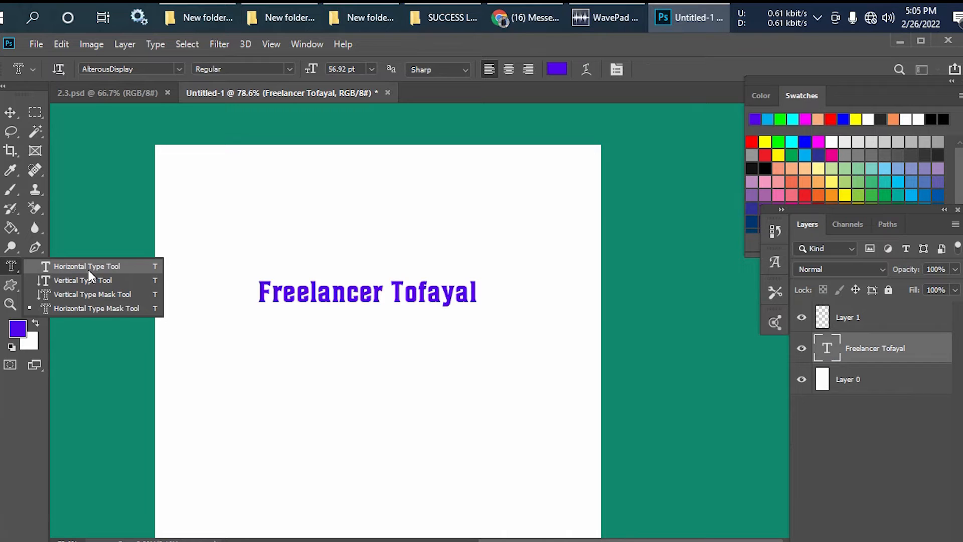
pyautogui.click(89, 270)
pyautogui.click(325, 297)
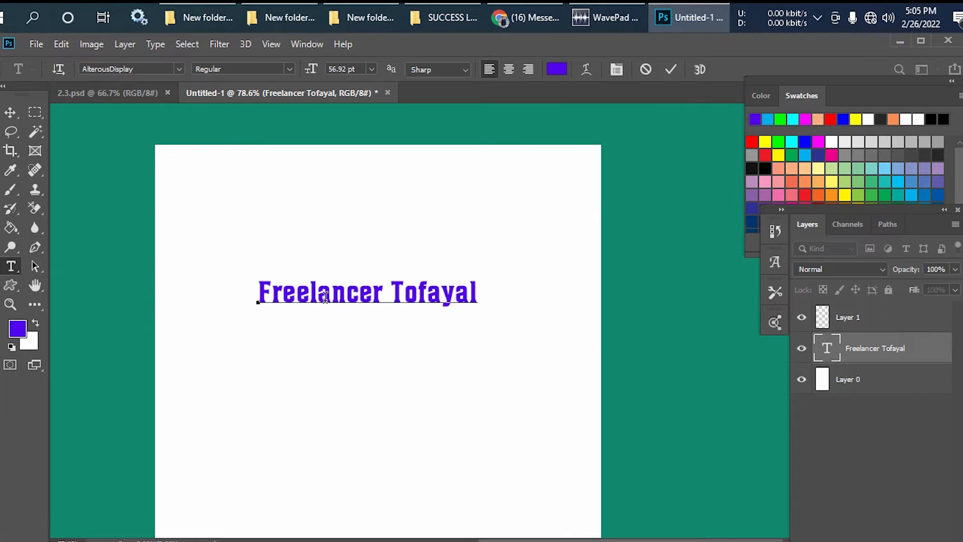
pyautogui.hotkey('ctrl', 'a')
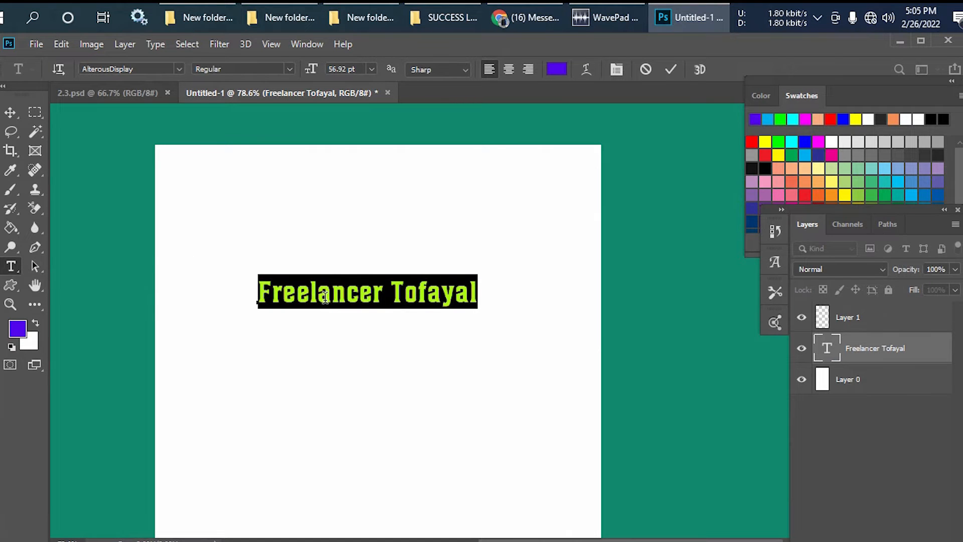
pyautogui.click(10, 112)
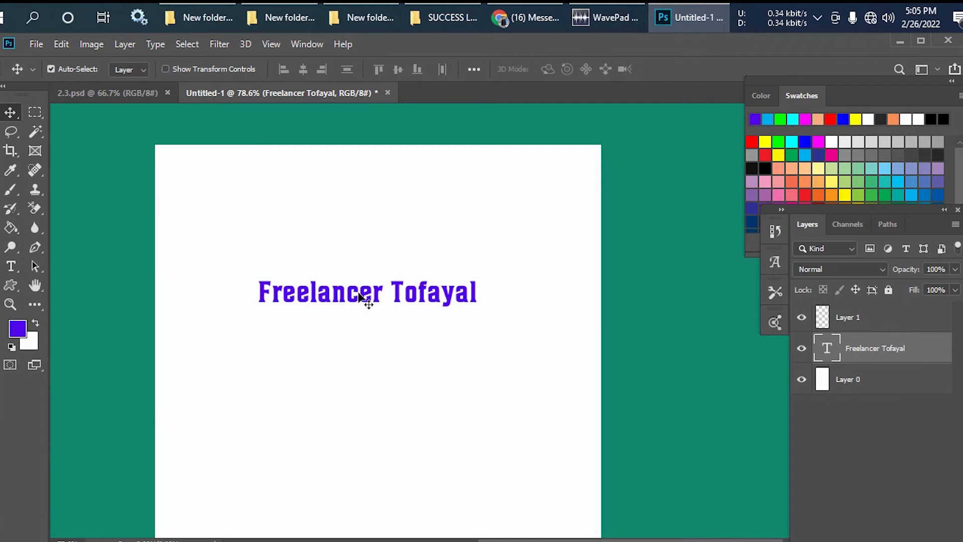
# - Recolour the entire heading text magenta, RGB 234, 13, 237
pyautogui.click(11, 266)
pyautogui.click(313, 293)
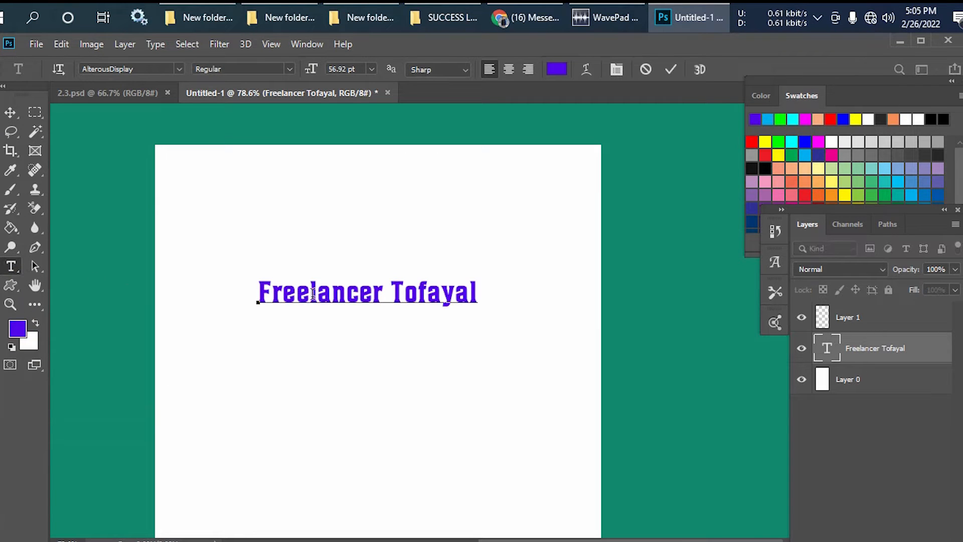
pyautogui.hotkey('ctrl', 'a')
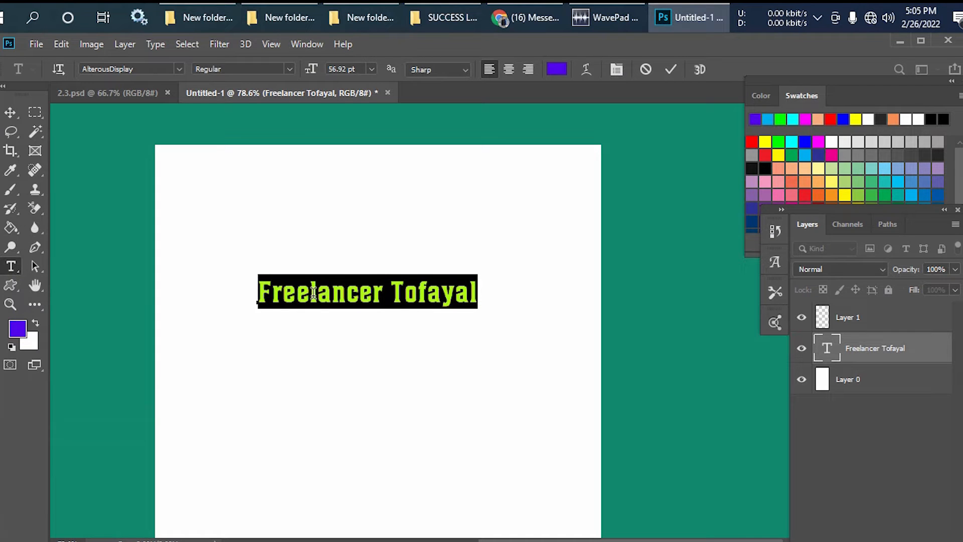
pyautogui.click(561, 73)
pyautogui.moveTo(612, 328)
pyautogui.mouseDown()
pyautogui.moveTo(614, 312)
pyautogui.moveTo(614, 345)
pyautogui.mouseUp()
pyautogui.click(582, 328)
pyautogui.click(744, 308)
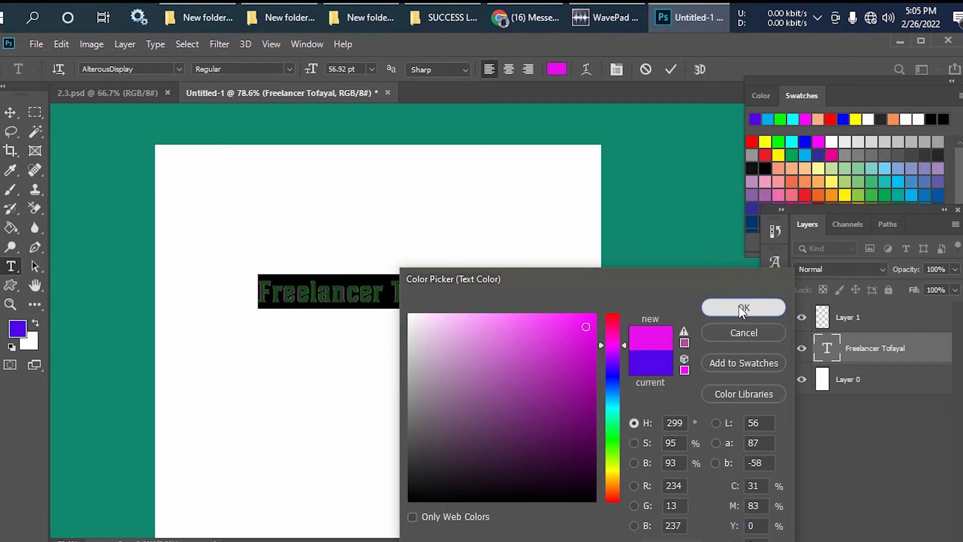
# - Commit the recoloured heading and move it up, centred horizontally in the upper part of the page
pyautogui.click(9, 113)
pyautogui.click(251, 172)
pyautogui.moveTo(319, 294); pyautogui.dragTo(333, 240)
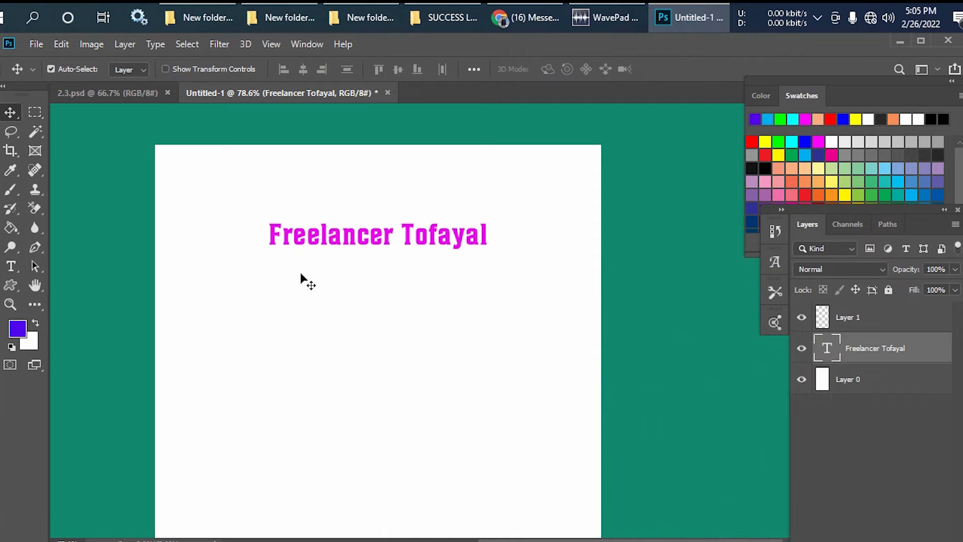
# - Select the entire magenta heading with the Horizontal Type tool and apply the Arc style of Warp Text
pyautogui.click(17, 269)
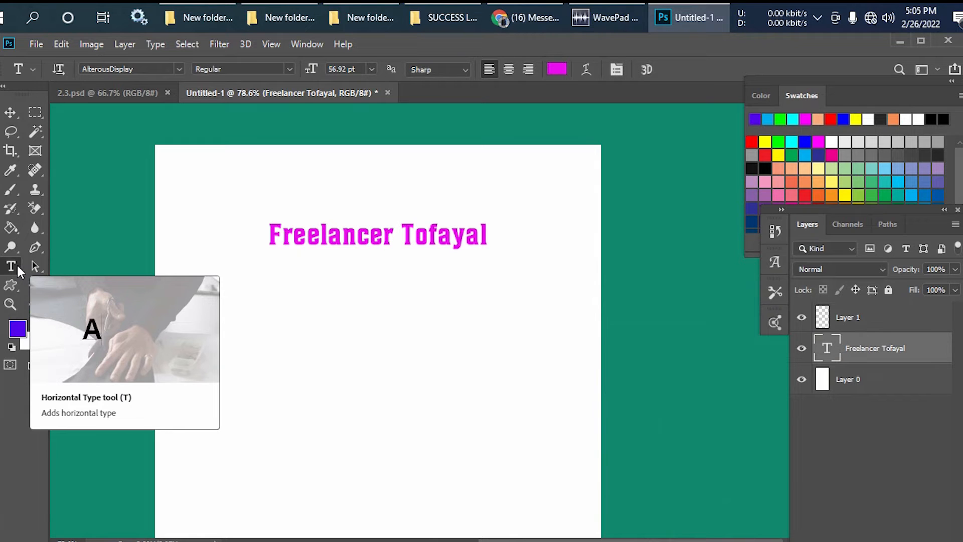
pyautogui.click(322, 236)
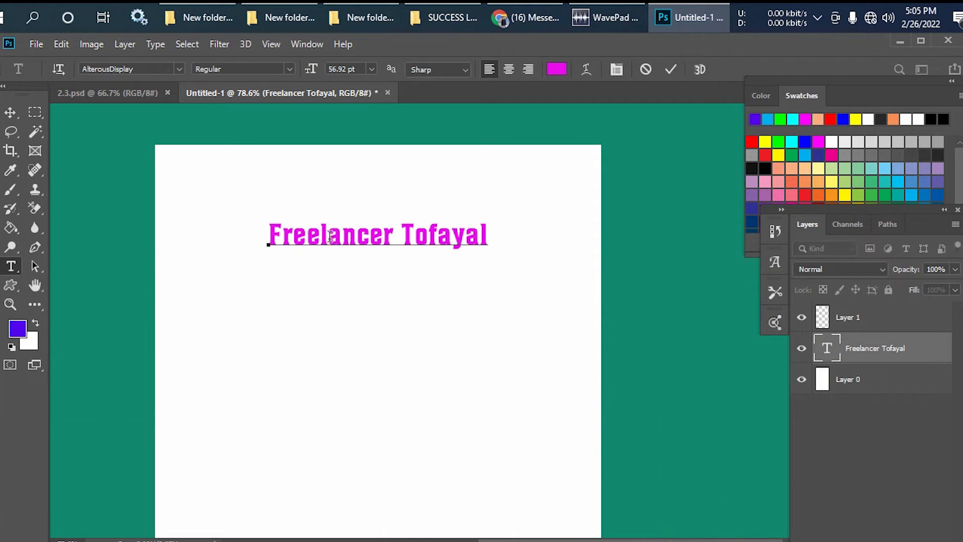
pyautogui.click(359, 241)
pyautogui.hotkey('ctrl', 'a')
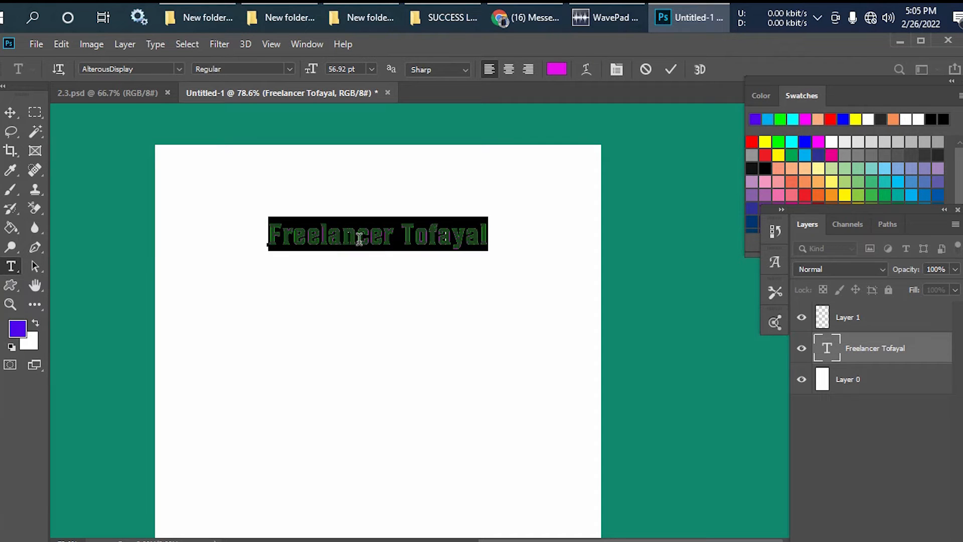
pyautogui.click(585, 69)
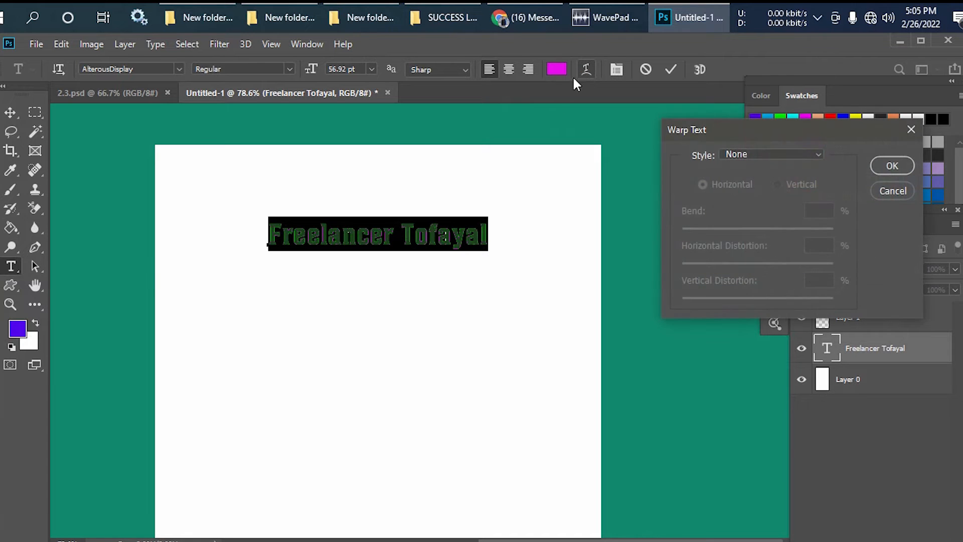
pyautogui.click(810, 154)
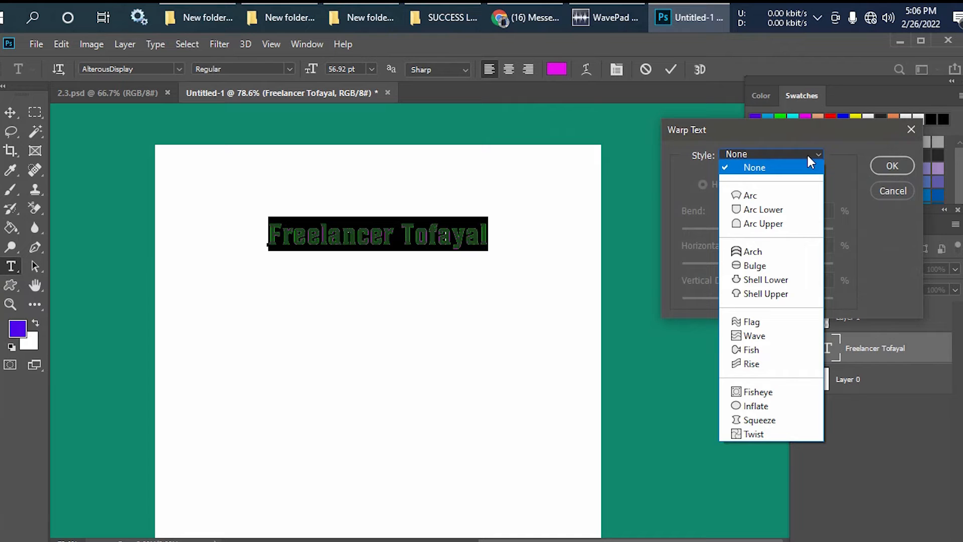
pyautogui.click(766, 197)
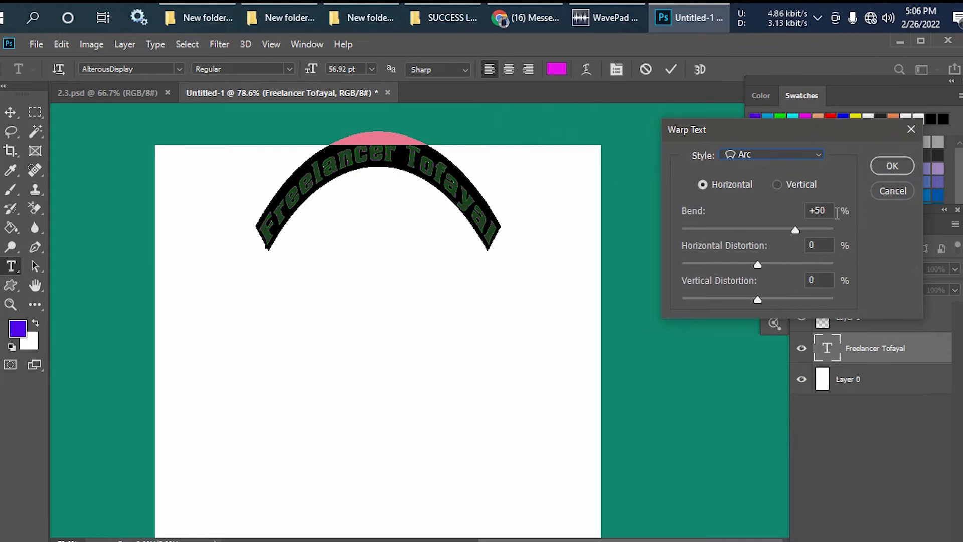
# - Set the Arc warp's horizontal bend to +17% and commit the warped heading
pyautogui.scroll(8, 828, 209)
pyautogui.scroll(-20, 831, 208)
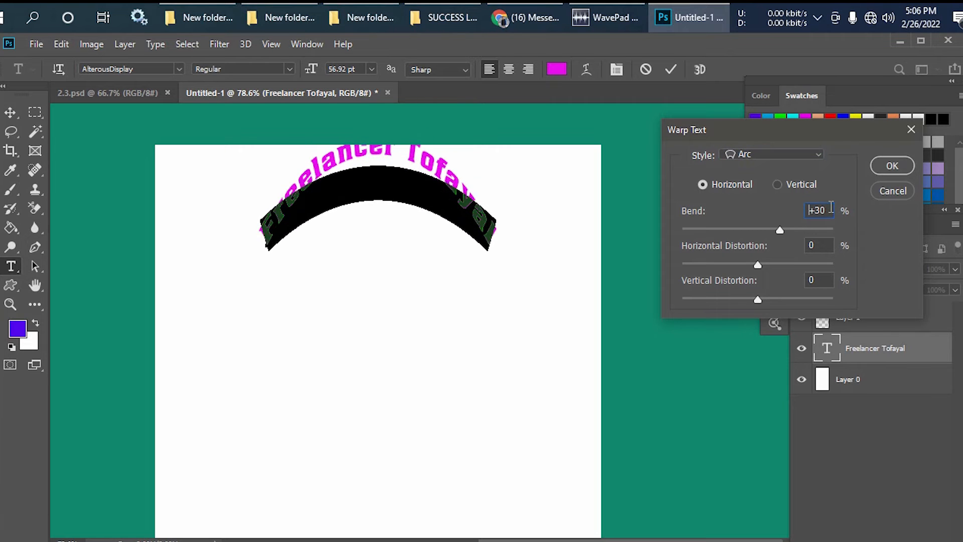
pyautogui.scroll(-8, 830, 208)
pyautogui.scroll(-6, 831, 207)
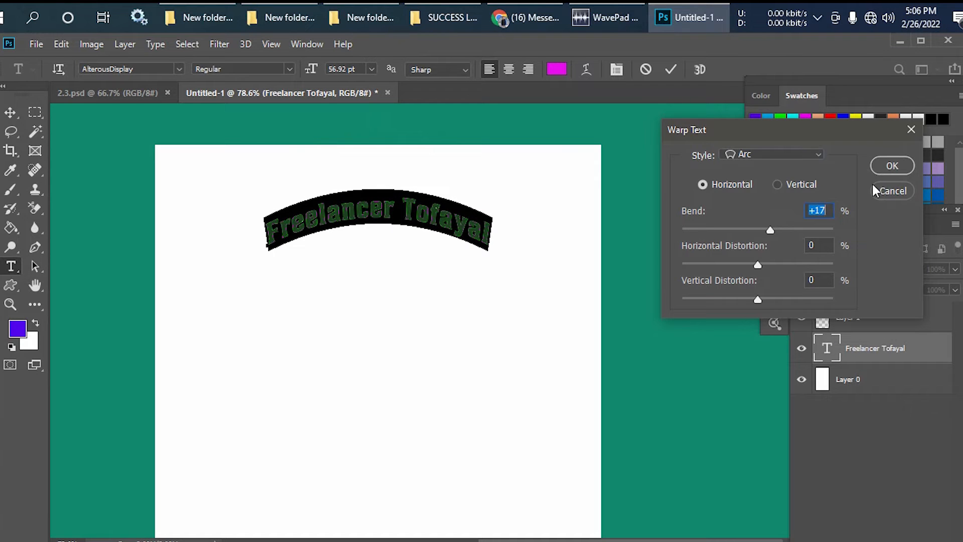
pyautogui.click(892, 166)
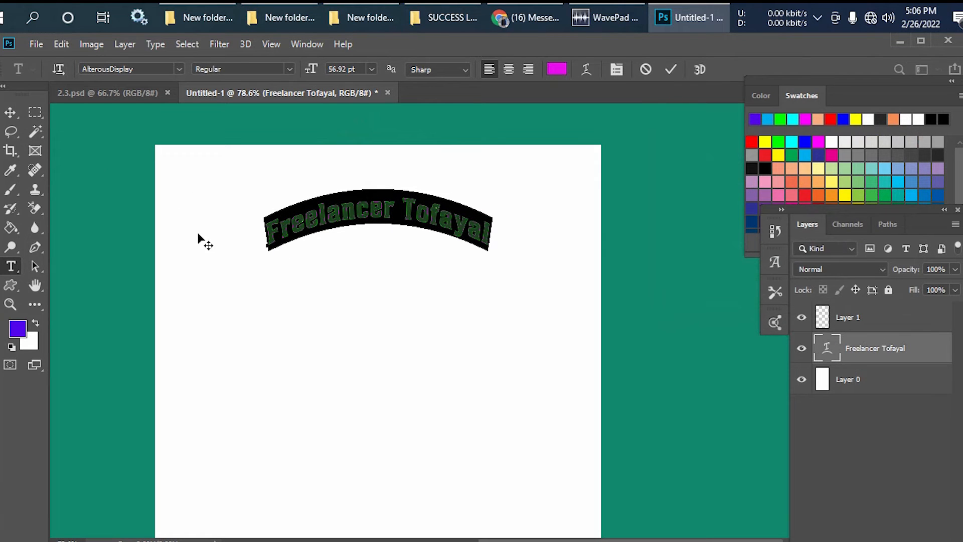
pyautogui.click(17, 115)
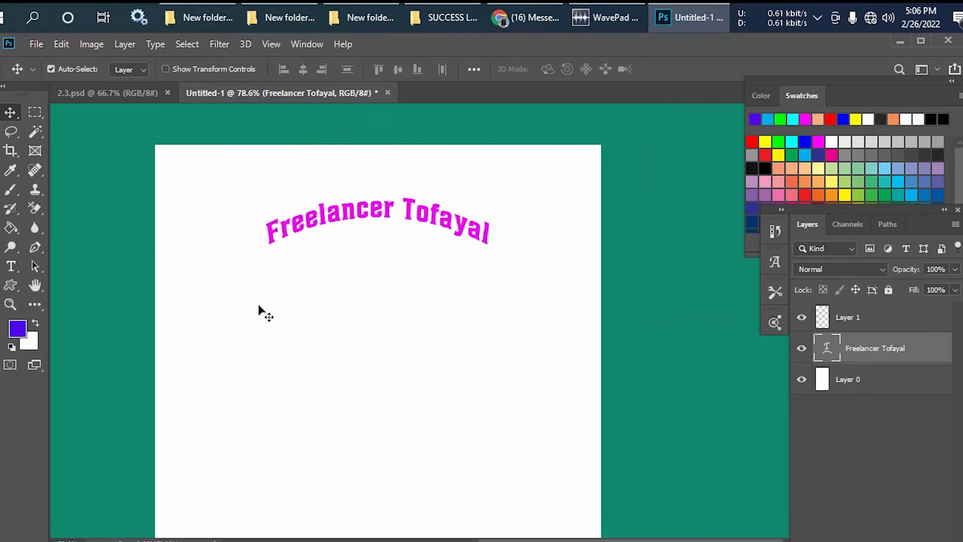
# - Paste the copied heading text as a new 100 pt horizontal type line below the arched heading
pyautogui.click(11, 267)
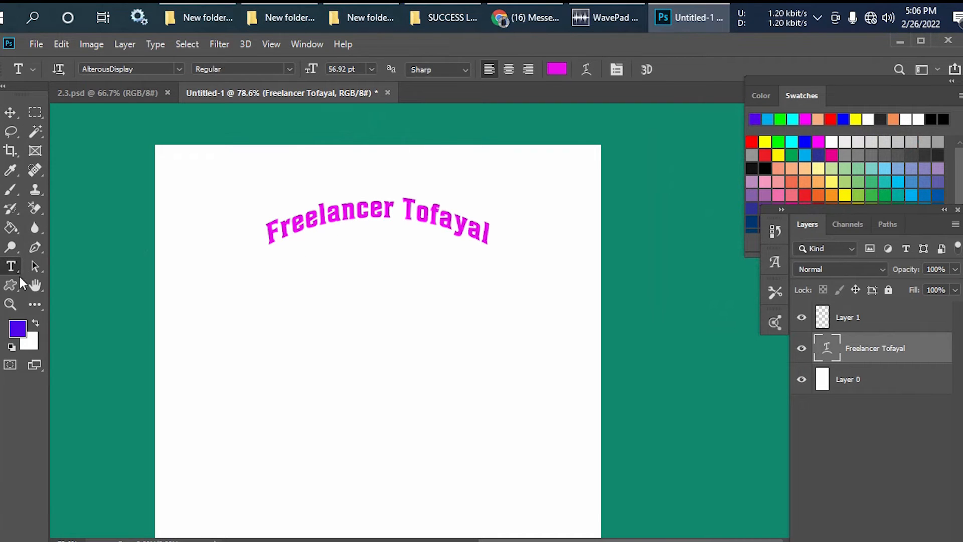
pyautogui.click(250, 295)
pyautogui.hotkey('ctrl', 'v')
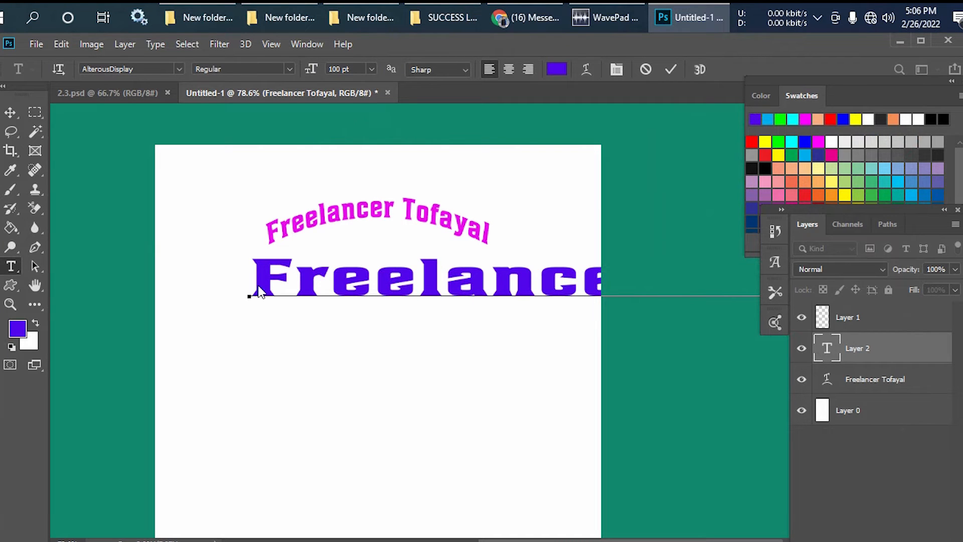
# - Scale the pasted text line down to about 46.7 pt and centre it just below the arched heading
pyautogui.press('ctrl')
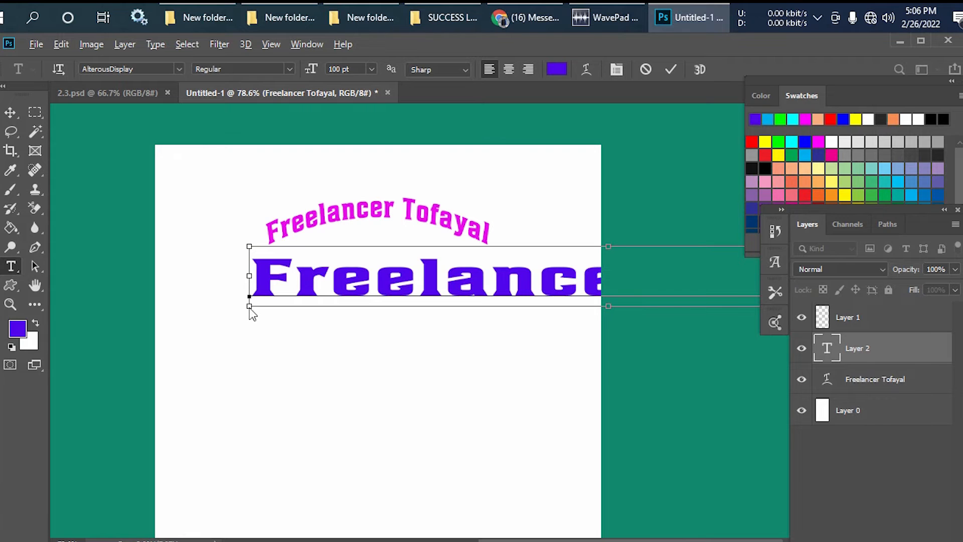
pyautogui.moveTo(249, 306); pyautogui.dragTo(276, 301)
pyautogui.moveTo(374, 279); pyautogui.dragTo(261, 276)
pyautogui.moveTo(162, 274); pyautogui.dragTo(321, 279)
pyautogui.moveTo(162, 307); pyautogui.dragTo(422, 278)
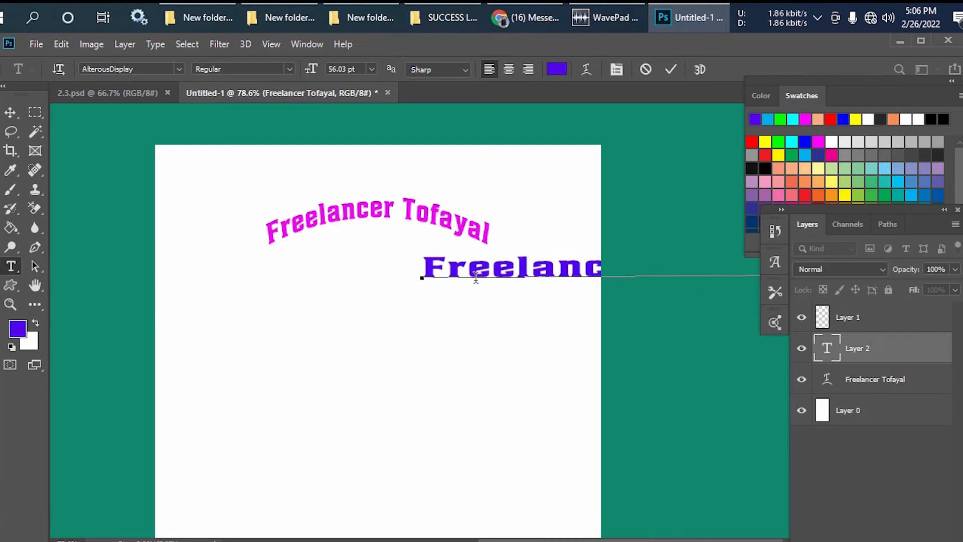
pyautogui.moveTo(495, 275); pyautogui.dragTo(268, 273)
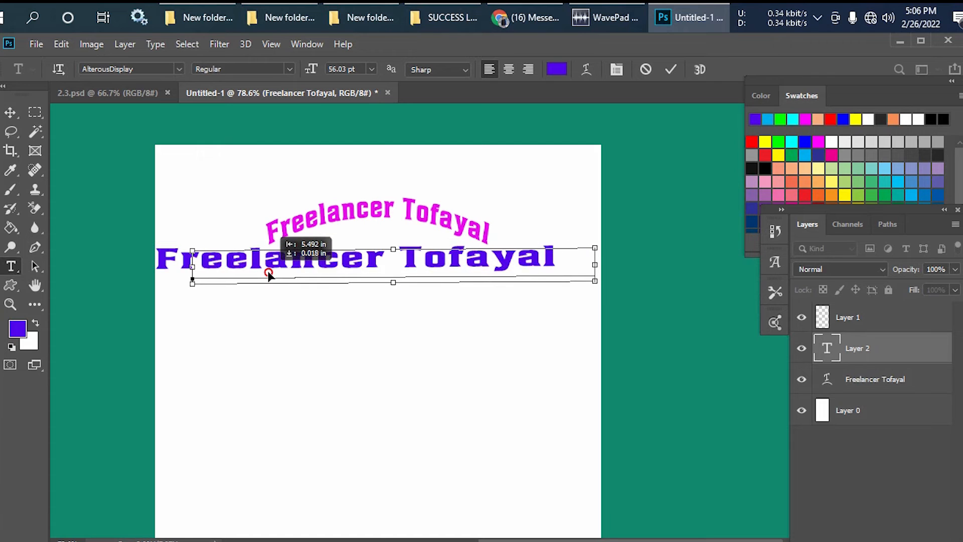
pyautogui.moveTo(192, 285); pyautogui.dragTo(260, 286)
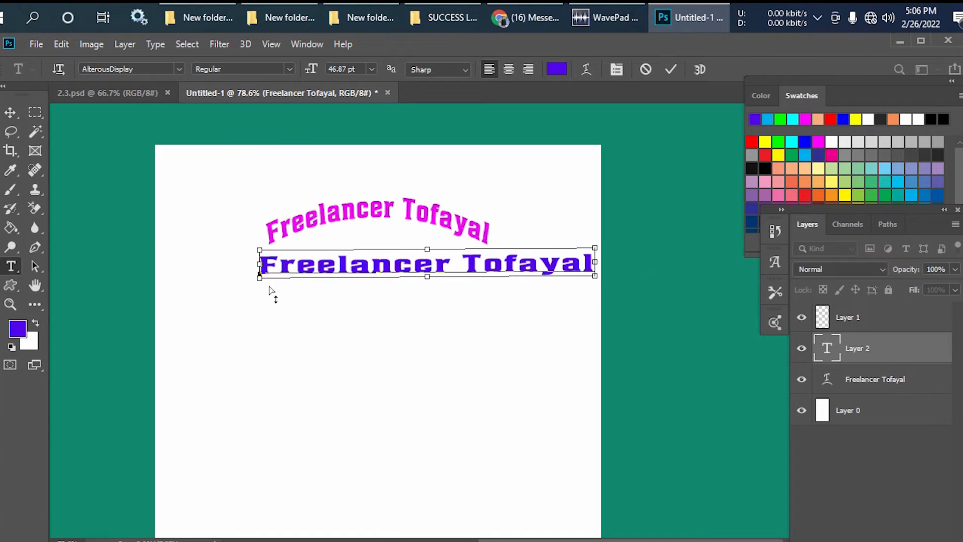
pyautogui.moveTo(398, 267); pyautogui.dragTo(351, 282)
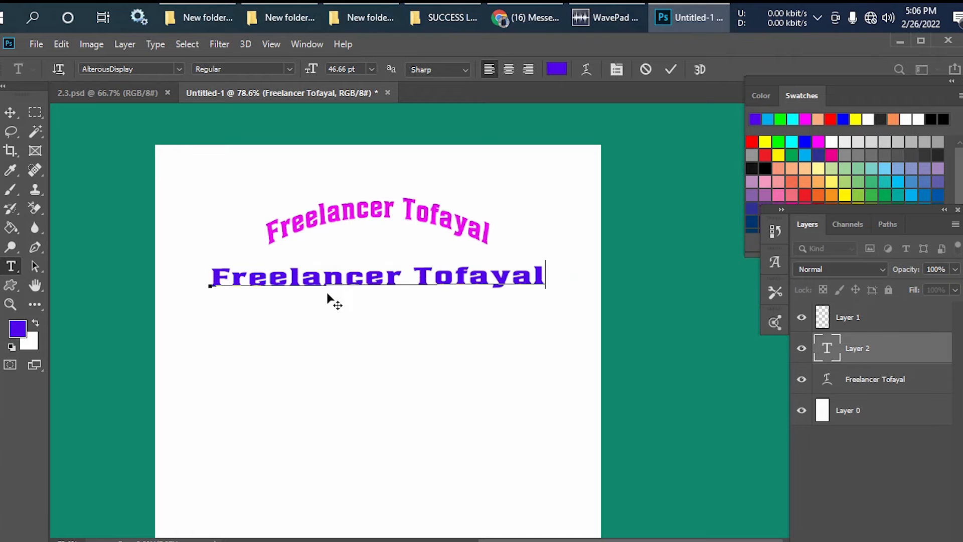
# - Select all of the purple text line below the arched magenta heading and apply the Arc Lower style of Warp Text
pyautogui.click(386, 277)
pyautogui.hotkey('ctrl', 'a')
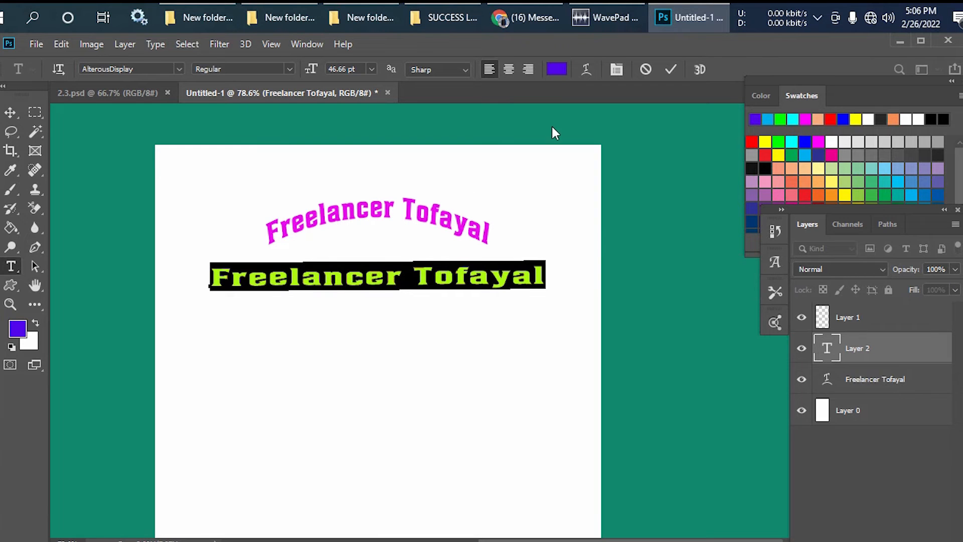
pyautogui.click(586, 69)
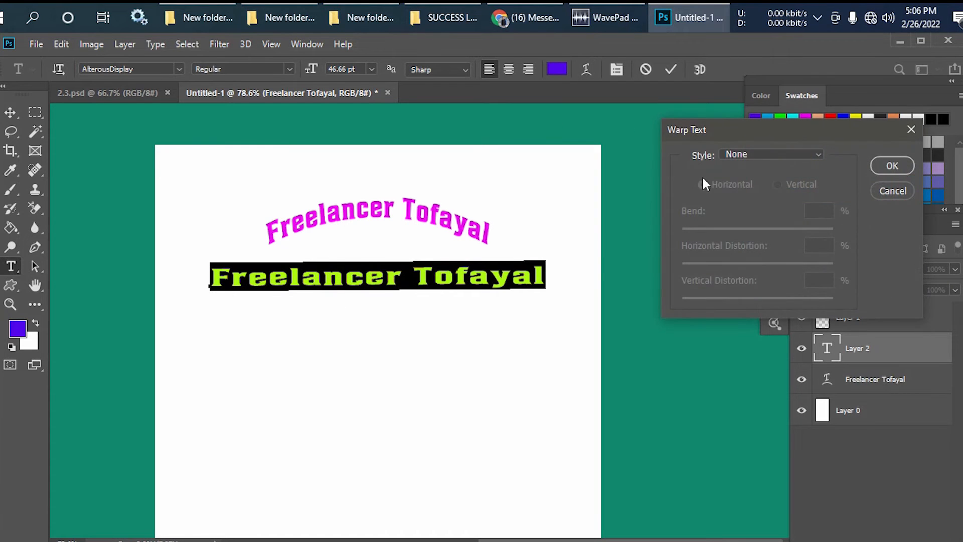
pyautogui.click(755, 154)
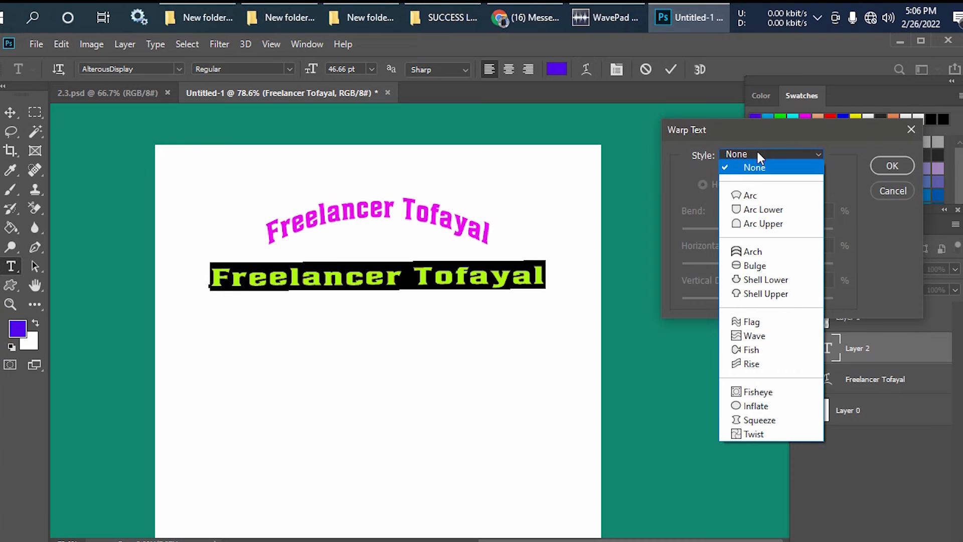
pyautogui.click(772, 211)
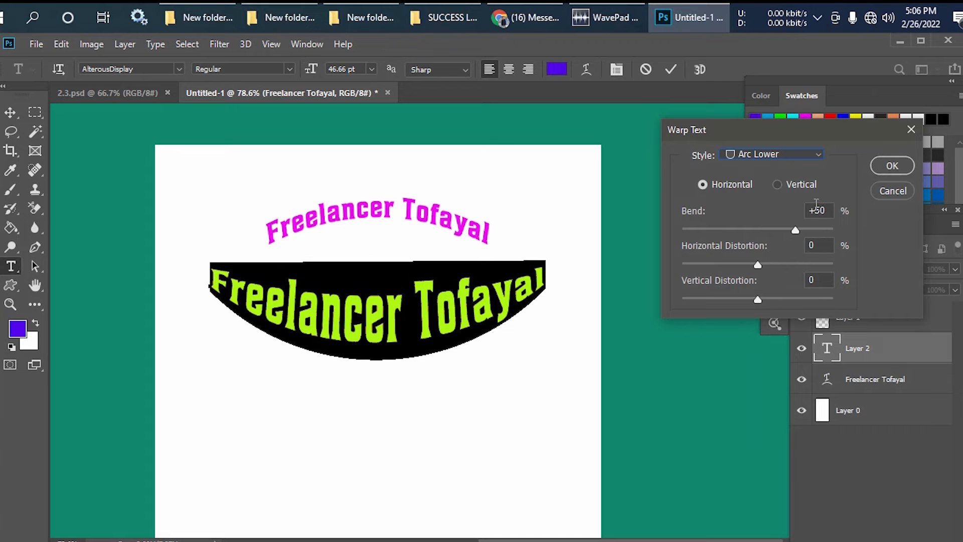
# - Reduce the Arc Lower bend to a moderate downward curve and commit the warped purple text line
pyautogui.scroll(-19, 827, 211)
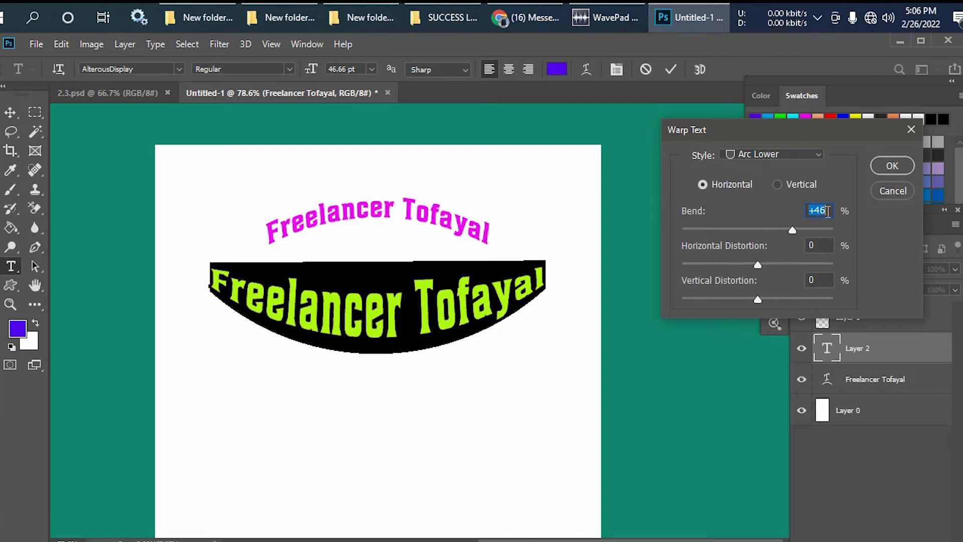
pyautogui.scroll(-20, 828, 211)
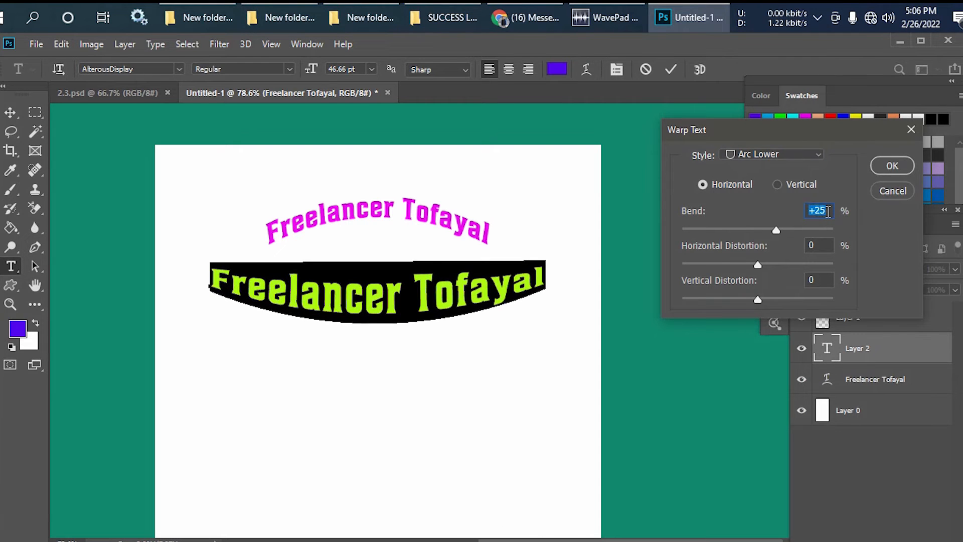
pyautogui.scroll(-20, 828, 211)
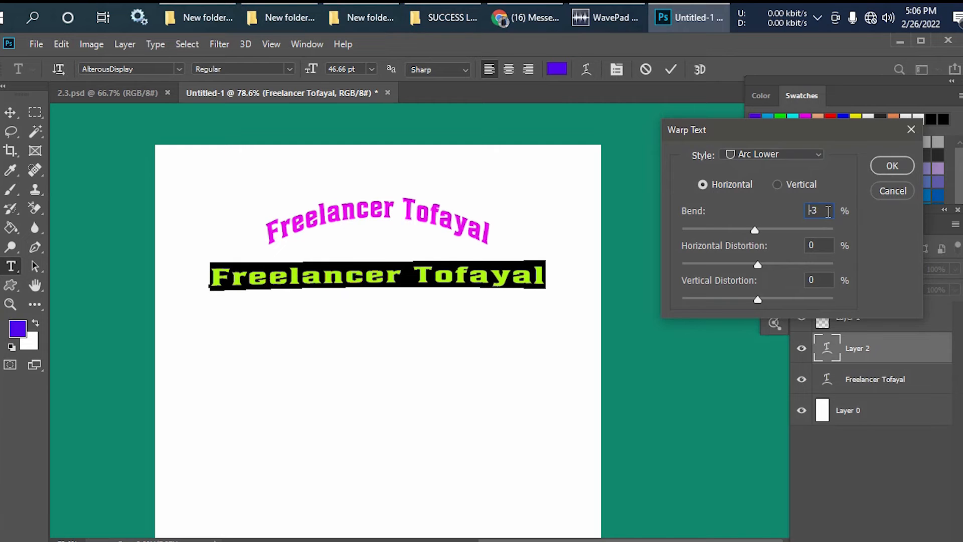
pyautogui.scroll(20, 828, 211)
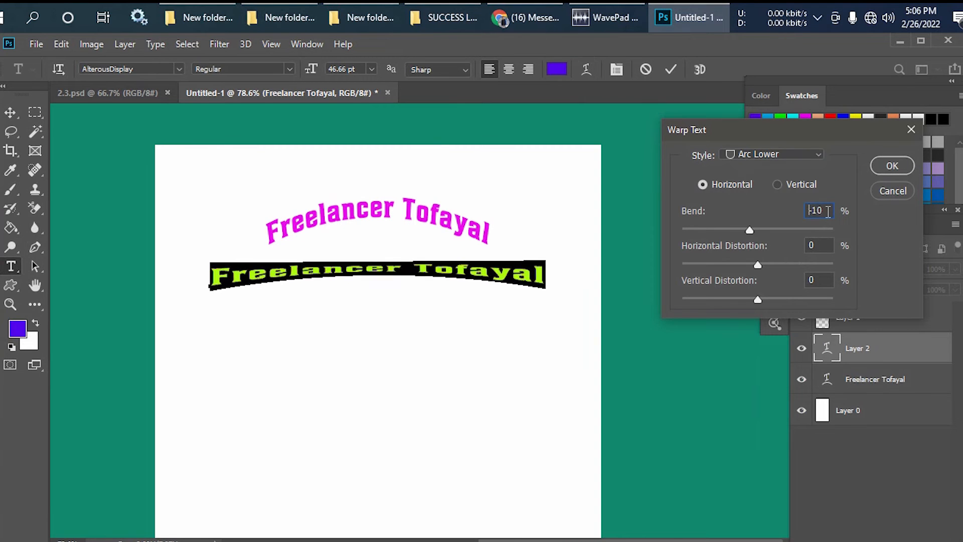
pyautogui.scroll(20, 827, 211)
pyautogui.scroll(3, 827, 212)
pyautogui.click(886, 167)
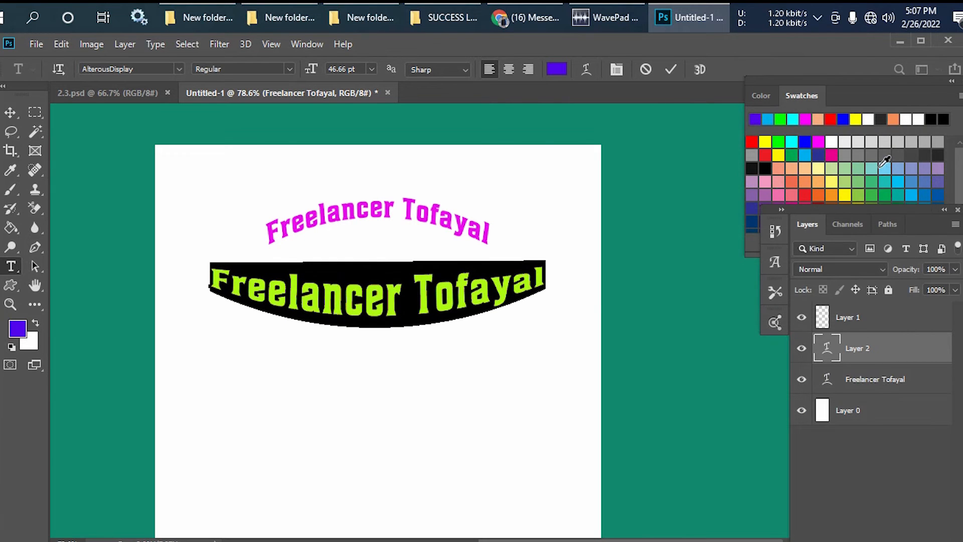
pyautogui.click(440, 281)
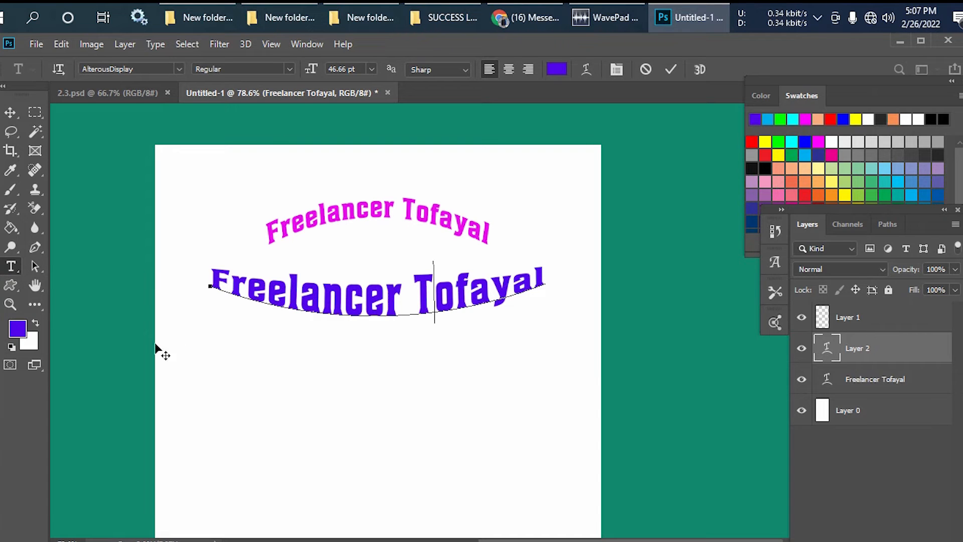
pyautogui.click(250, 434)
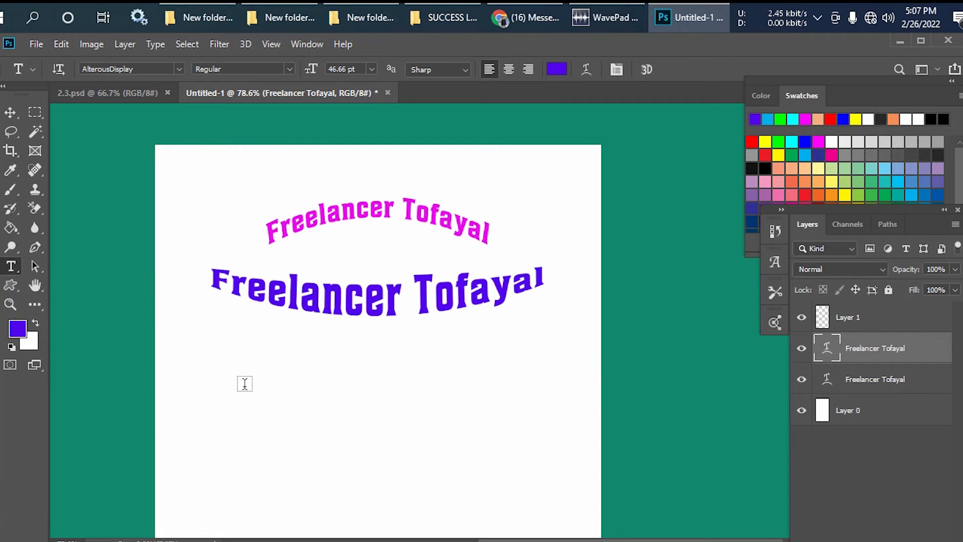
# - Paste the copied heading text as a third 100 pt horizontal type line below the Arc Lower line and commit it
pyautogui.click(213, 355)
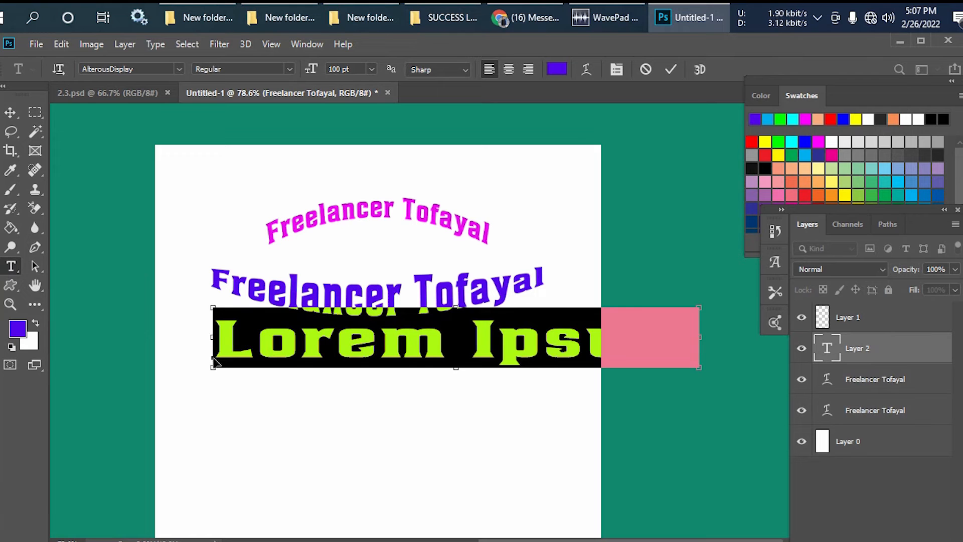
pyautogui.write('Freelancer Tofayal')
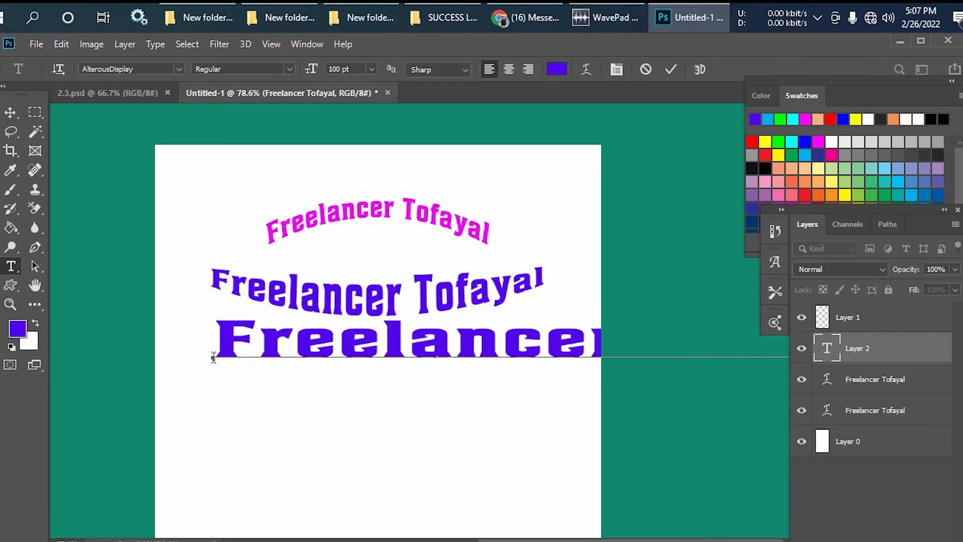
pyautogui.click(11, 113)
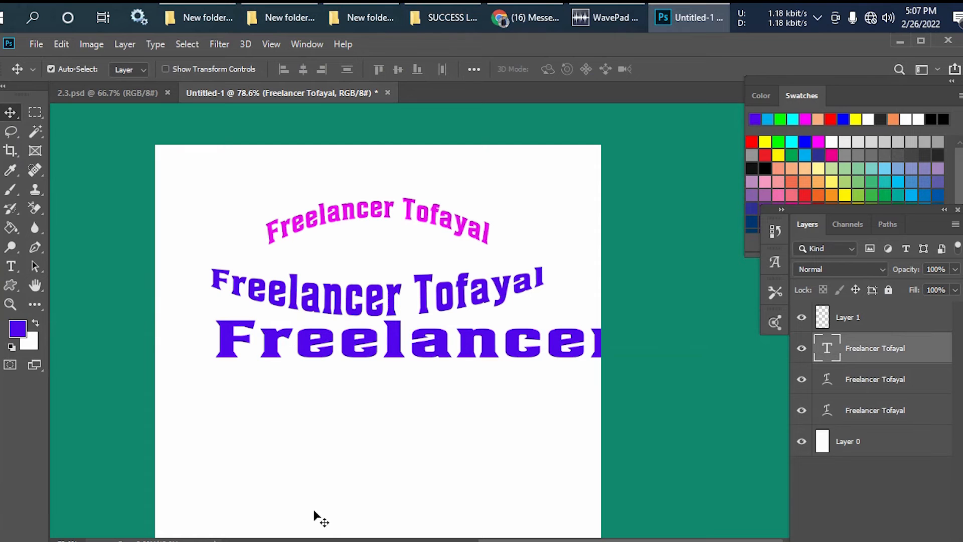
# - Narrow the third text line to about 40.75% width with Free Transform and centre it below the Arc Lower line
pyautogui.hotkey('ctrl', 't')
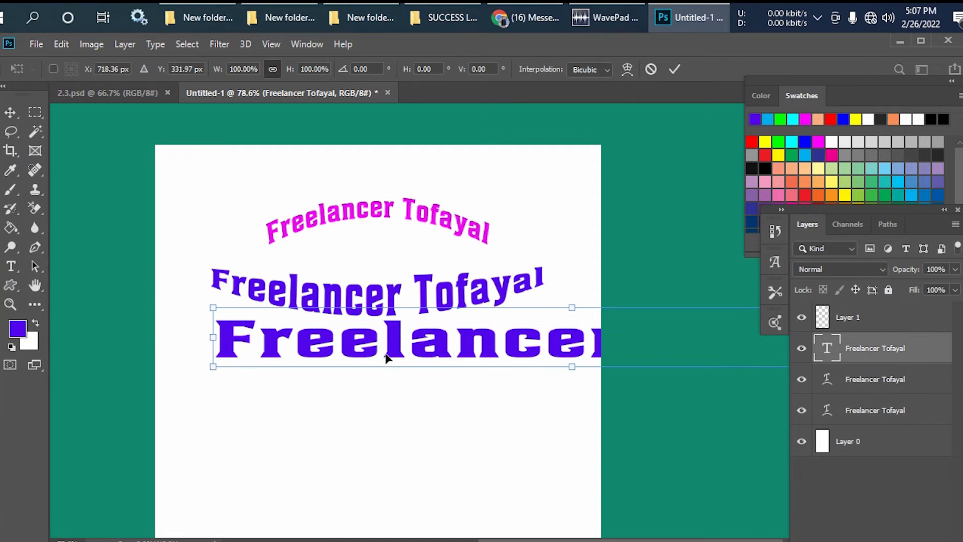
pyautogui.moveTo(213, 334); pyautogui.dragTo(419, 340)
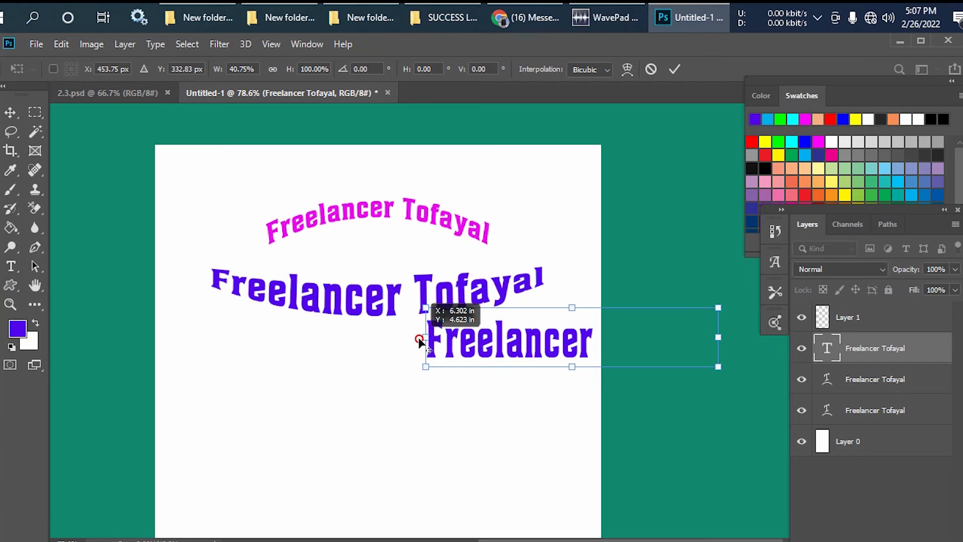
pyautogui.moveTo(508, 348); pyautogui.dragTo(334, 351)
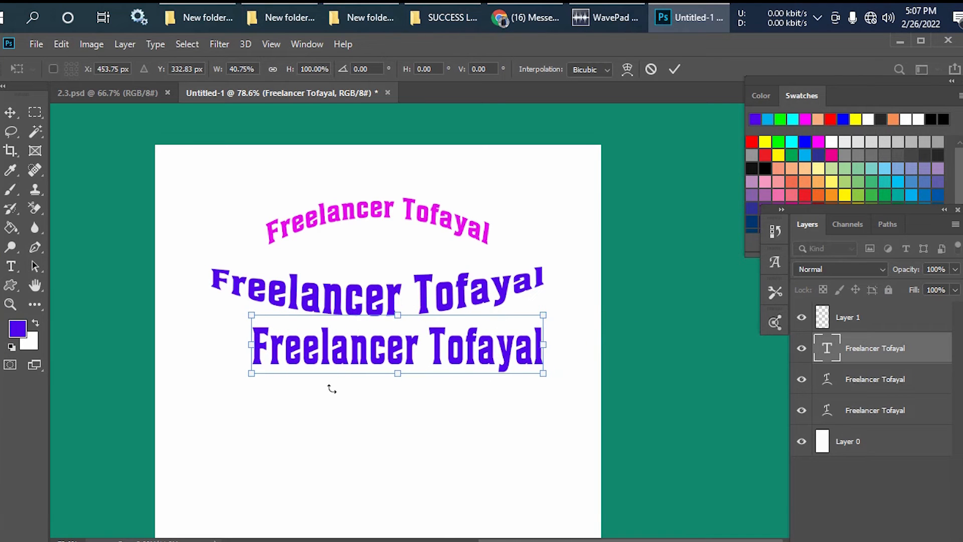
pyautogui.click(10, 112)
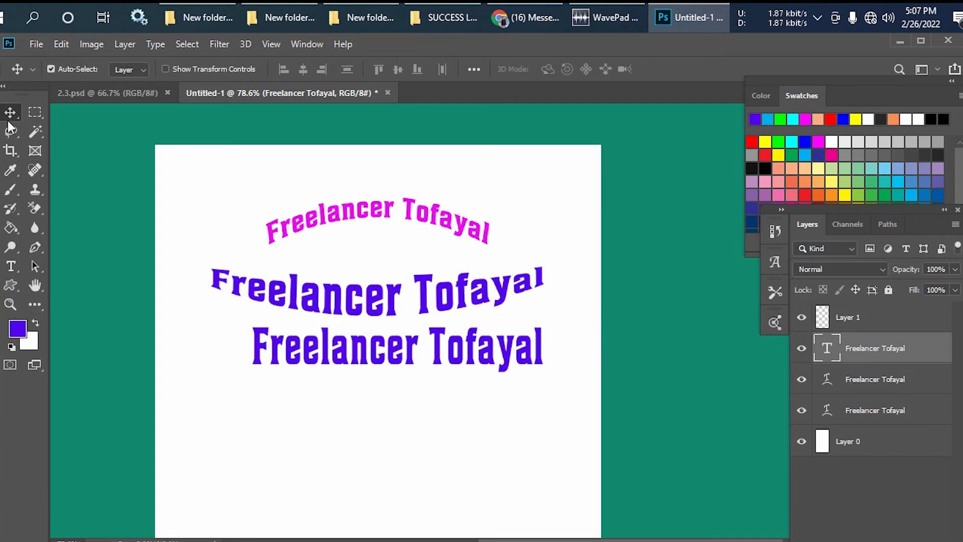
pyautogui.moveTo(397, 357); pyautogui.dragTo(367, 365)
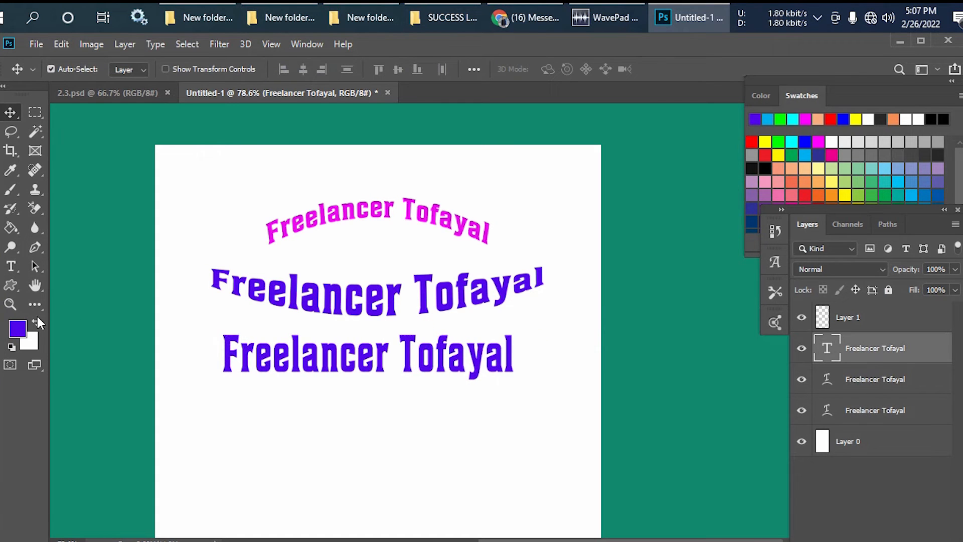
# - Select the entire third text line with the Horizontal Type tool and apply the Arch style of Warp Text
pyautogui.click(11, 266)
pyautogui.click(327, 362)
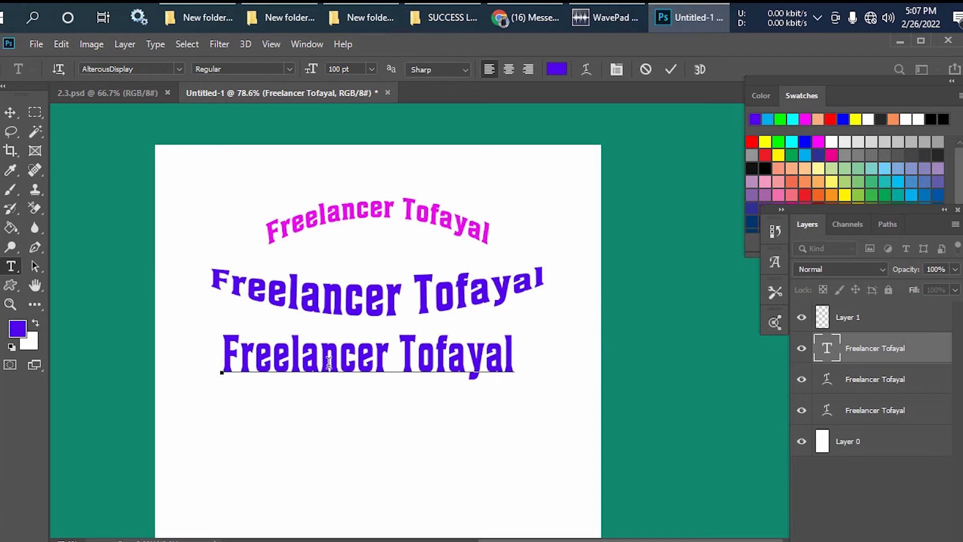
pyautogui.click(329, 363)
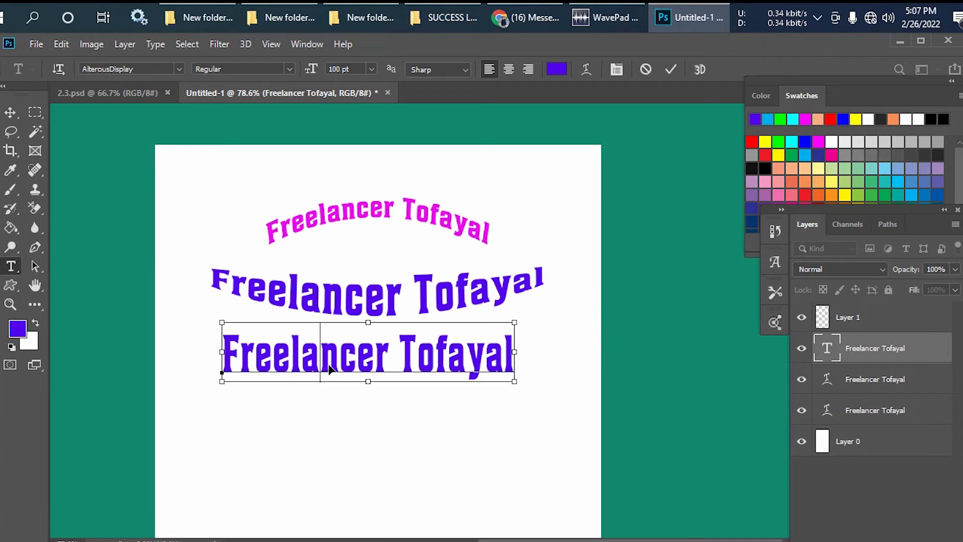
pyautogui.hotkey('ctrl', 'a')
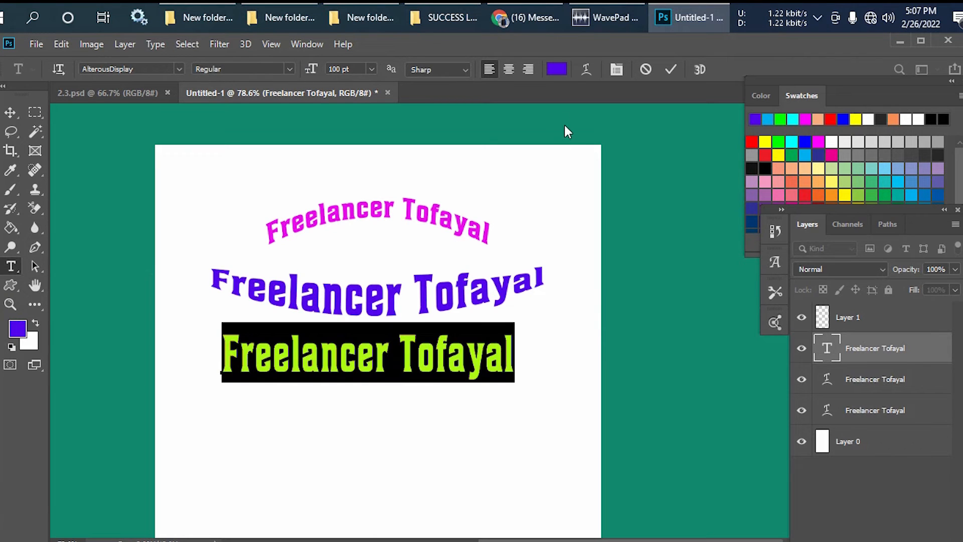
pyautogui.click(584, 70)
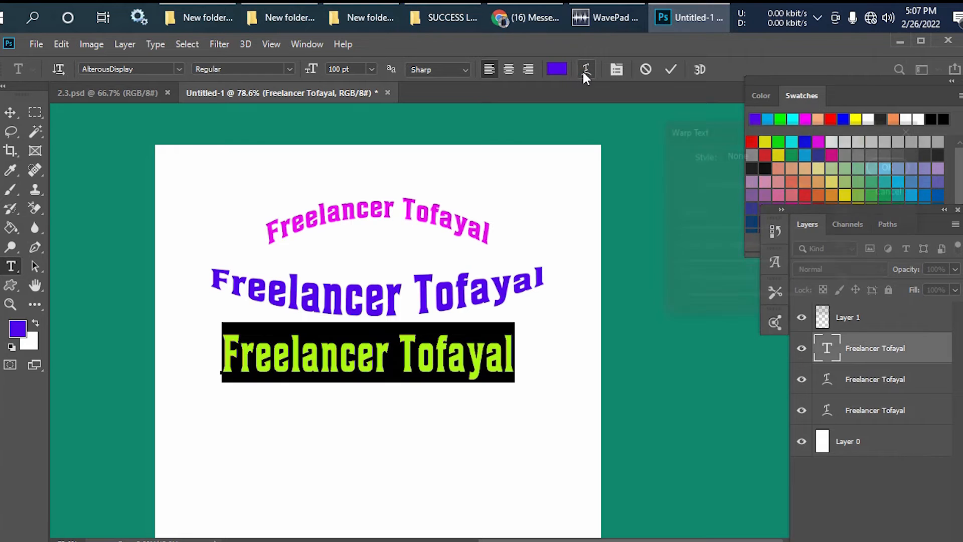
pyautogui.click(819, 154)
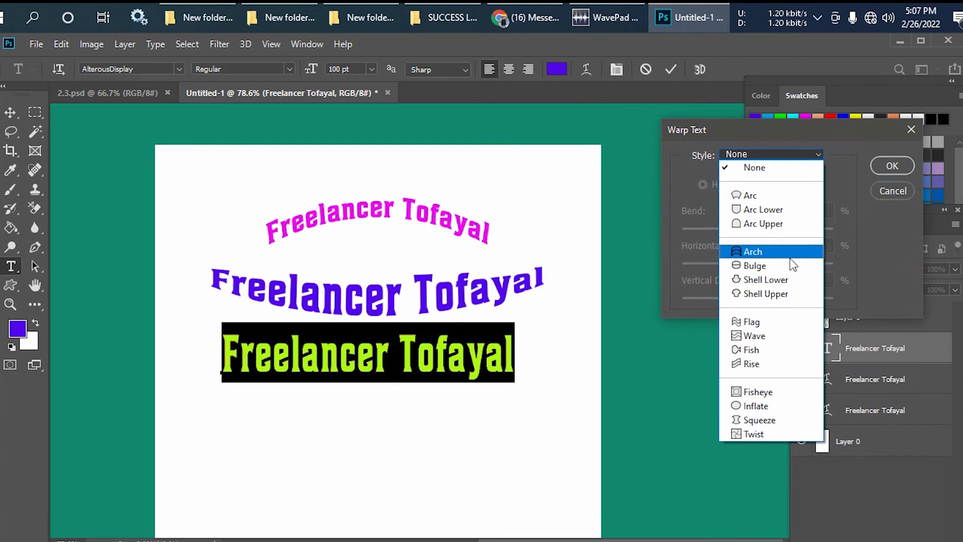
pyautogui.click(753, 251)
# - Set the Arch warp's bend to +7%, confirm it, and move the third line down clear of the line above
pyautogui.click(791, 212)
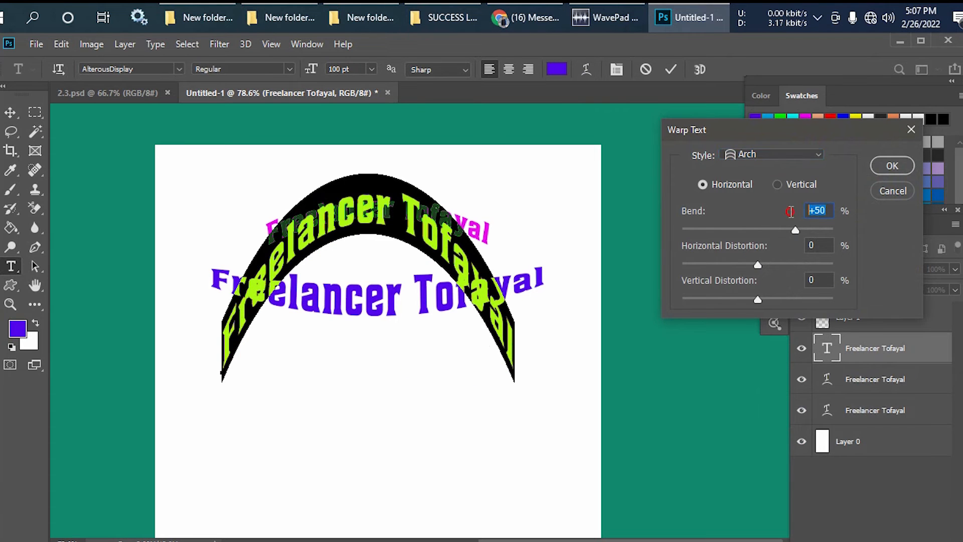
pyautogui.write('6')
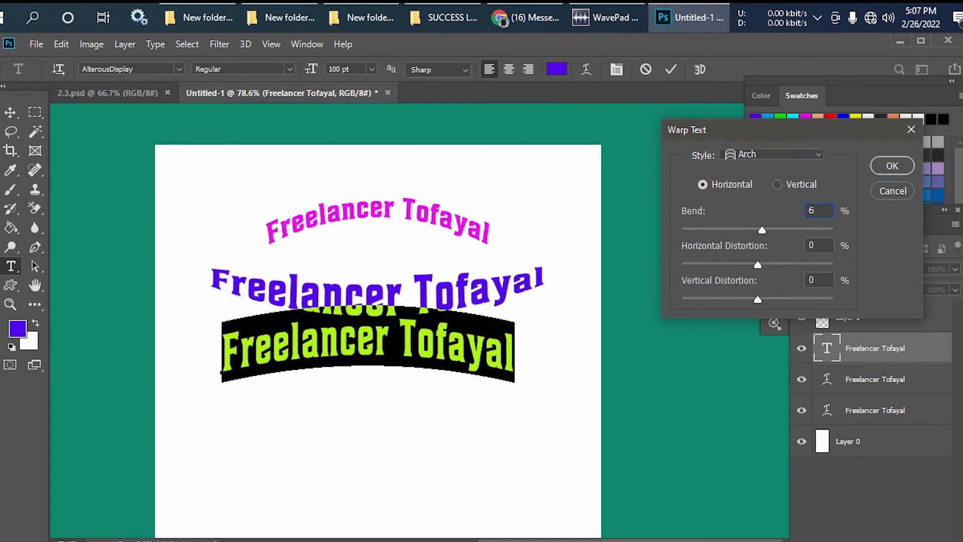
pyautogui.write('30')
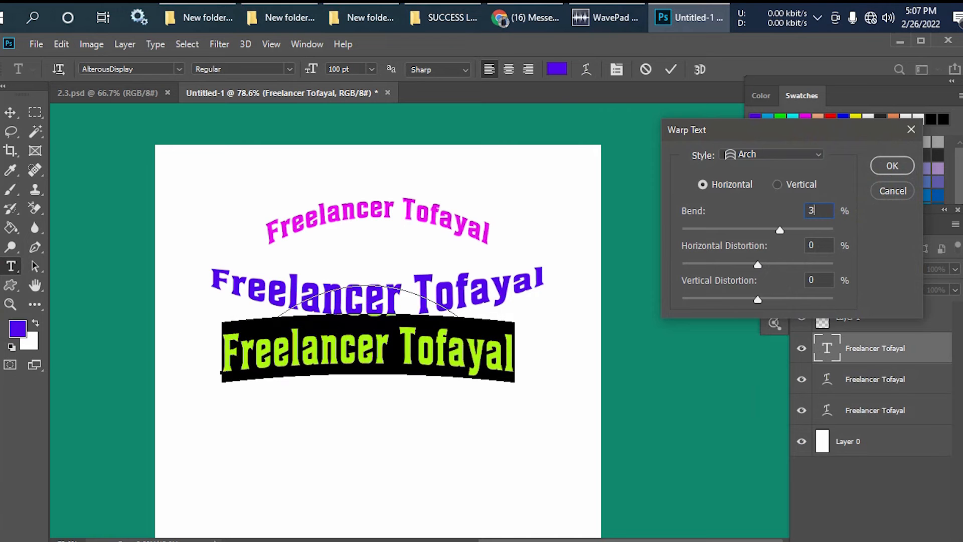
pyautogui.press('Down')
pyautogui.press('Down')
pyautogui.press('Down')
pyautogui.press('Down')
pyautogui.press('Down')
pyautogui.press('Down')
pyautogui.press('Down')
pyautogui.press('Down')
pyautogui.press('Down')
pyautogui.press('Down')
pyautogui.press('Down')
pyautogui.press('Down')
pyautogui.press('Down')
pyautogui.press('Down')
pyautogui.press('Down')
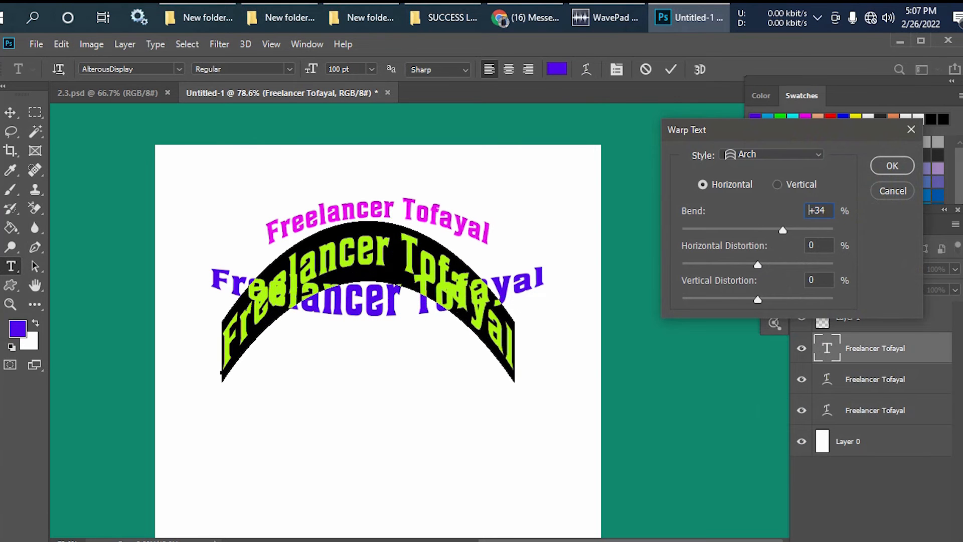
pyautogui.press('Down')
pyautogui.press('Down')
pyautogui.press('Down')
pyautogui.press('Down')
pyautogui.press('Down')
pyautogui.press('Down')
pyautogui.press('Down')
pyautogui.press('Down')
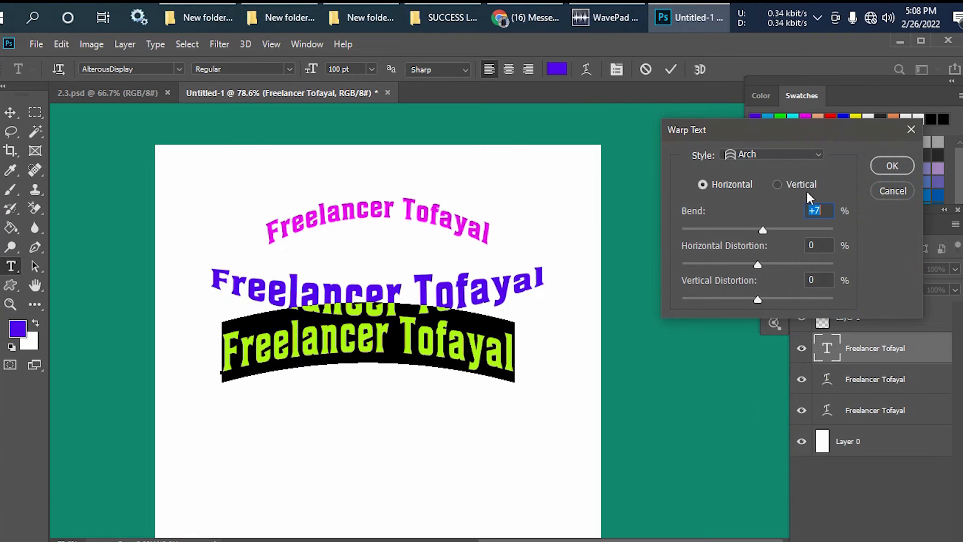
pyautogui.click(893, 165)
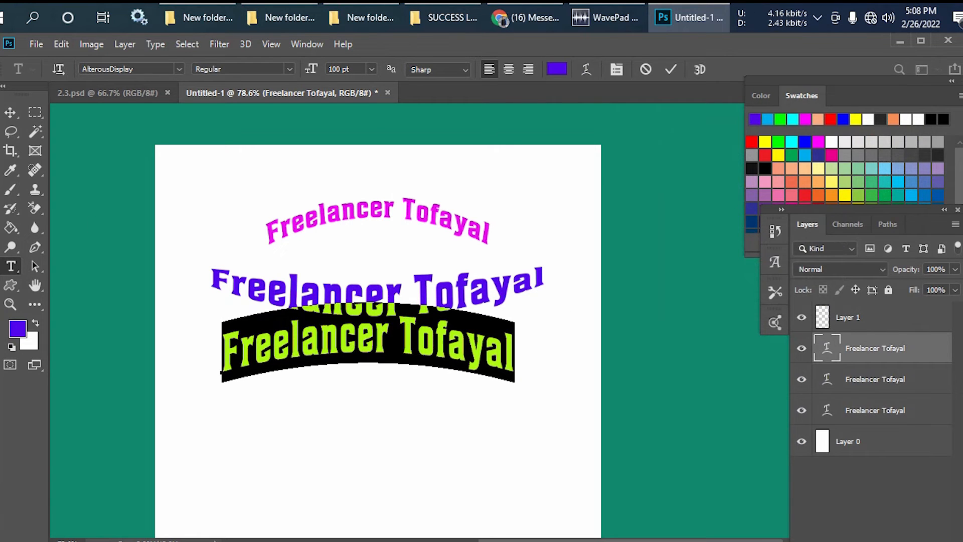
pyautogui.click(10, 112)
pyautogui.moveTo(366, 349); pyautogui.dragTo(379, 384)
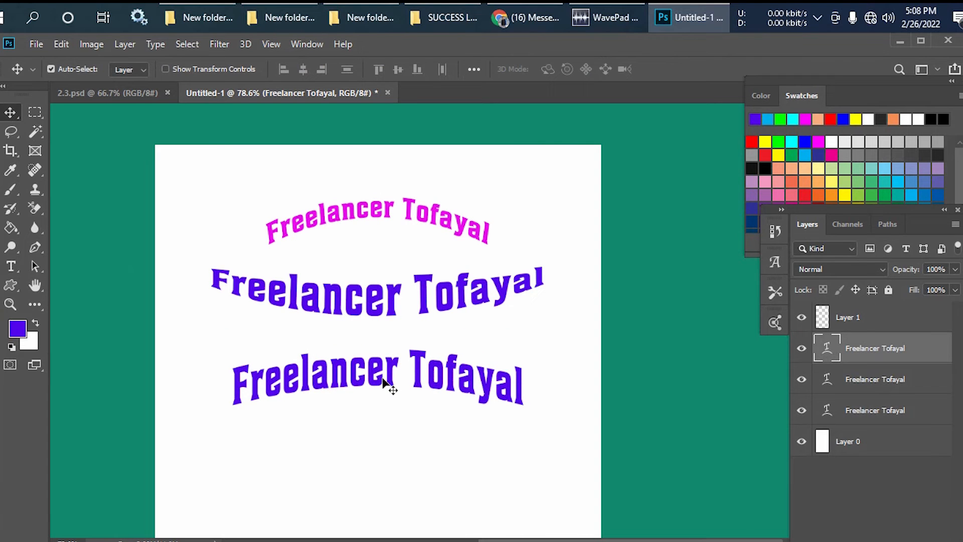
# - Reselect the entire third text line and change its Warp Text style to Flag
pyautogui.doubleClick(387, 381)
pyautogui.hotkey('ctrl', 'a')
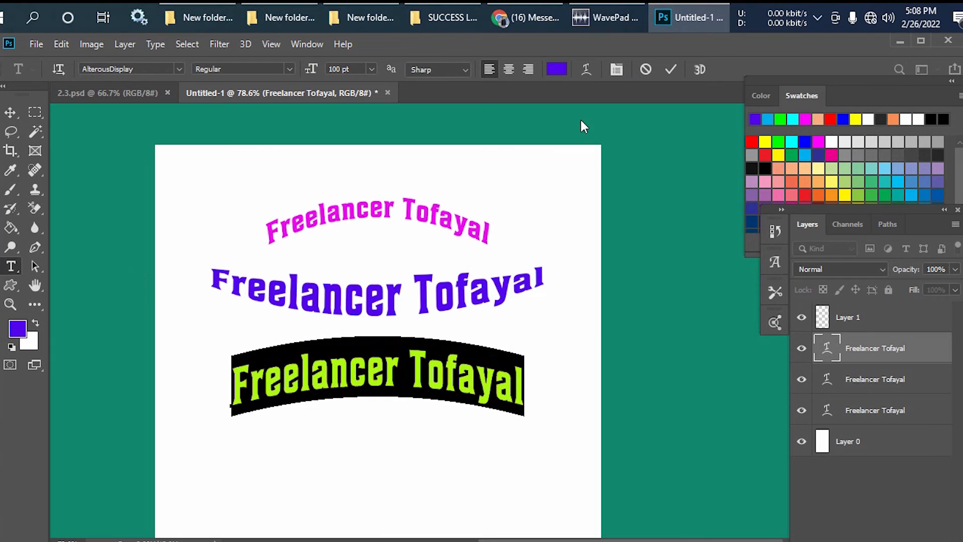
pyautogui.click(586, 70)
pyautogui.click(794, 156)
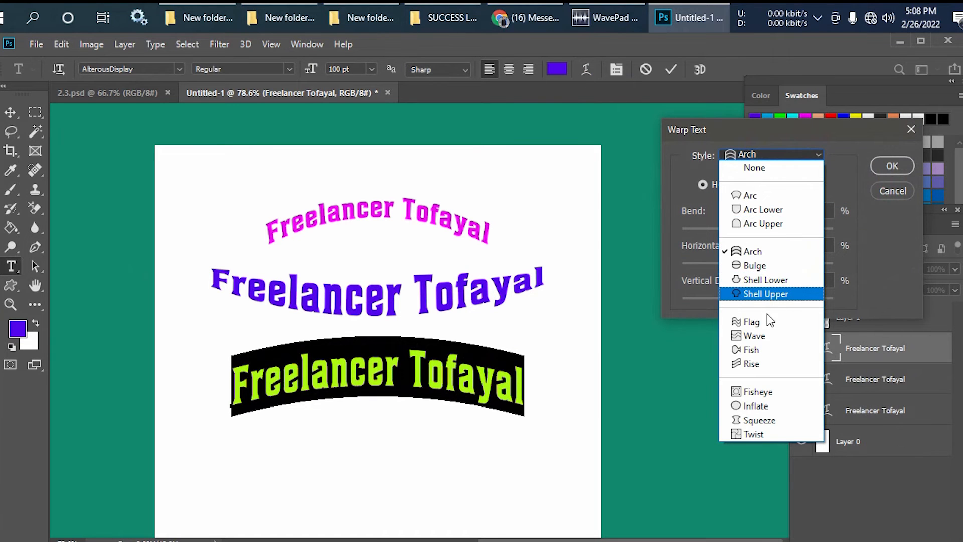
pyautogui.click(768, 322)
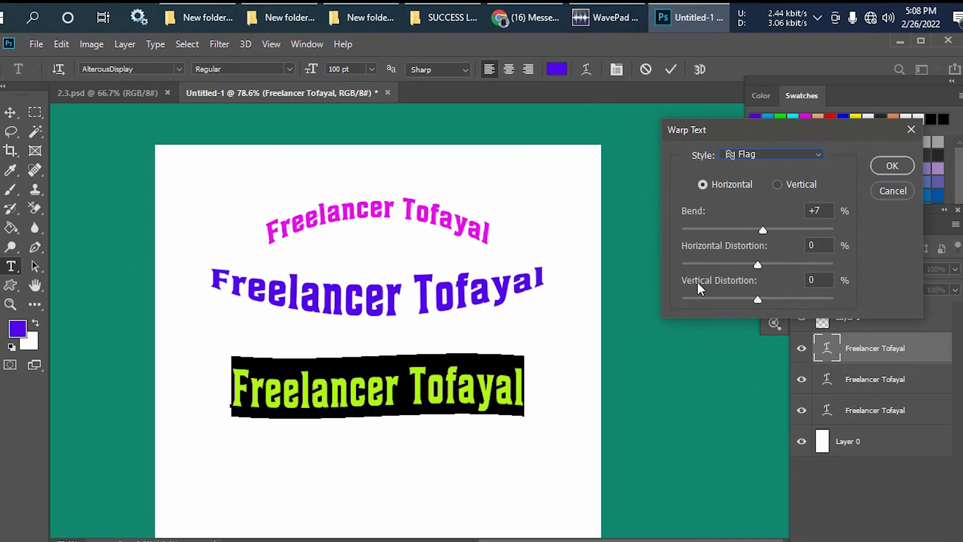
# - Set the Flag warp's bend to +61% for the third text line and confirm it
pyautogui.click(832, 217)
pyautogui.scroll(17, 832, 217)
pyautogui.scroll(20, 833, 217)
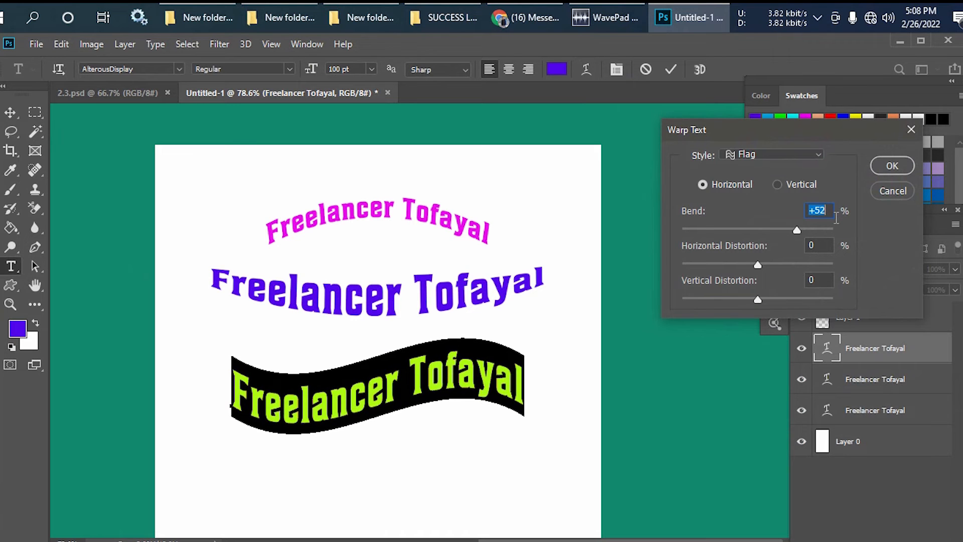
pyautogui.scroll(7, 836, 219)
pyautogui.scroll(2, 836, 219)
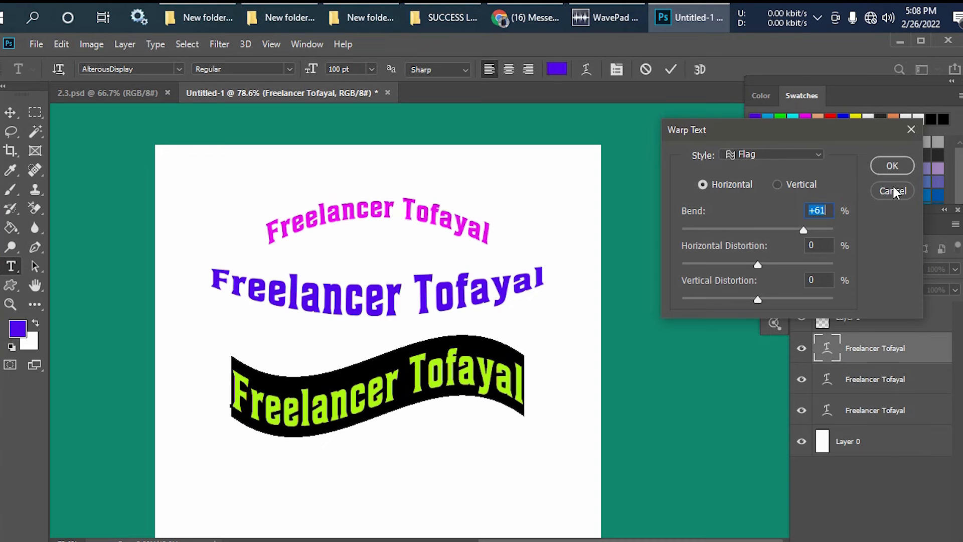
pyautogui.click(892, 166)
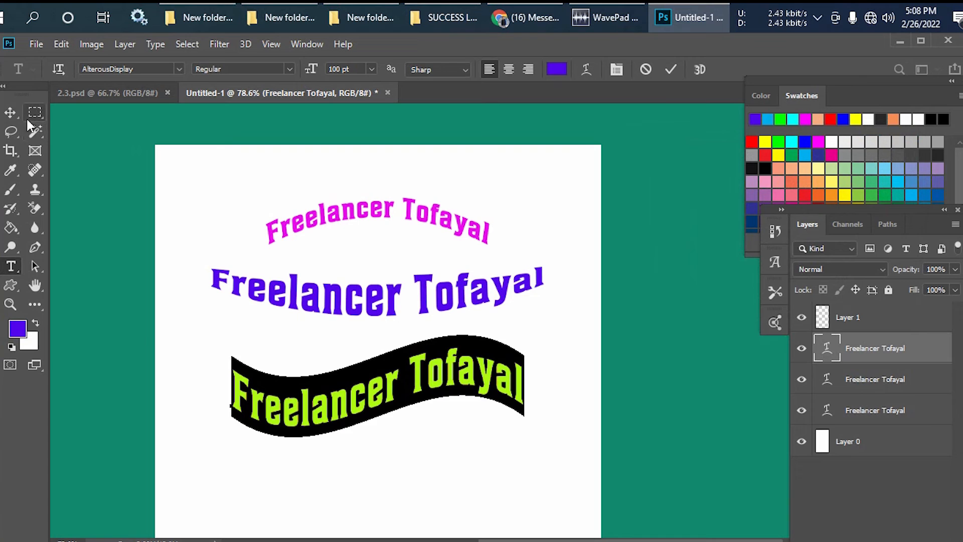
# - Leave text editing and move the Flag-warped third line slightly up with the Move tool
pyautogui.click(11, 111)
pyautogui.click(166, 165)
pyautogui.click(329, 395)
pyautogui.moveTo(329, 394); pyautogui.dragTo(329, 385)
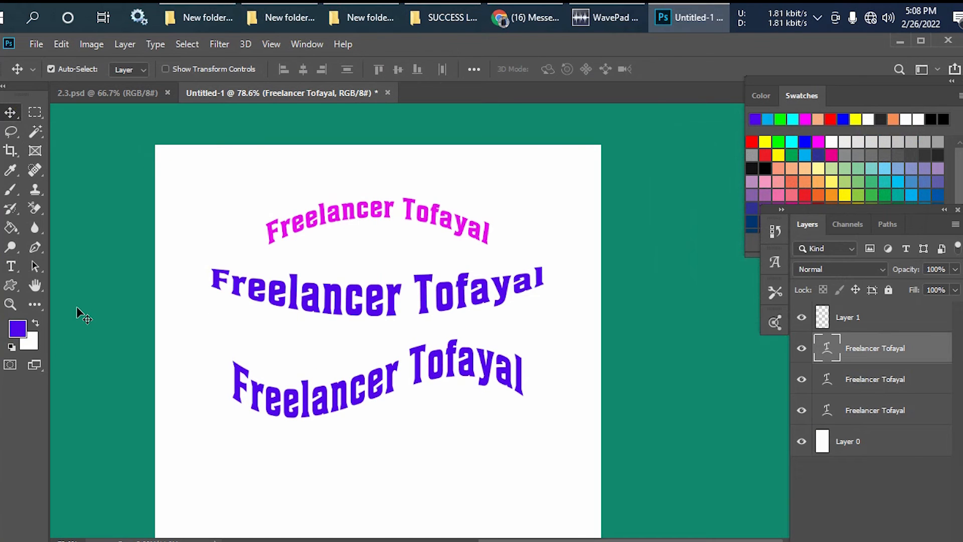
# - Select the entire magenta top line's text and change its Warp Text style to Fish
pyautogui.click(350, 212)
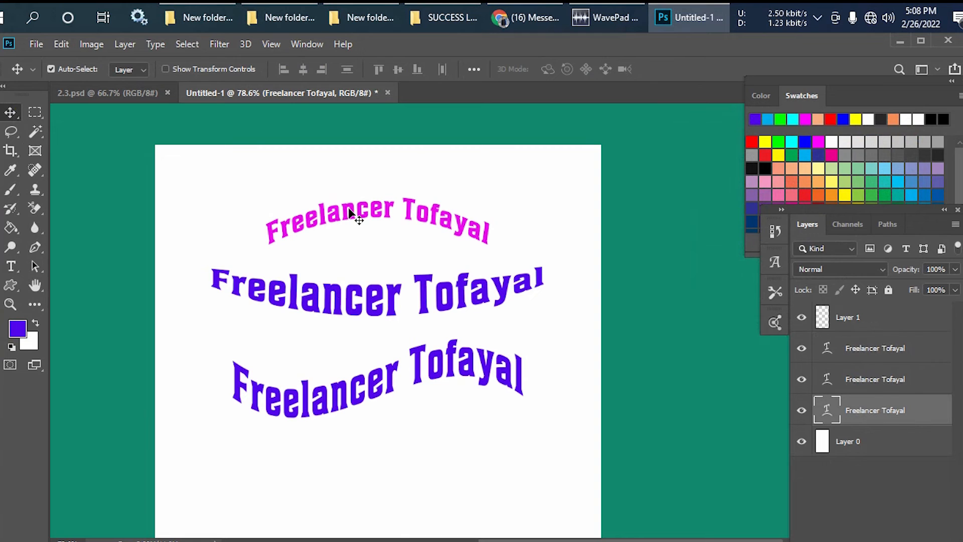
pyautogui.doubleClick(349, 211)
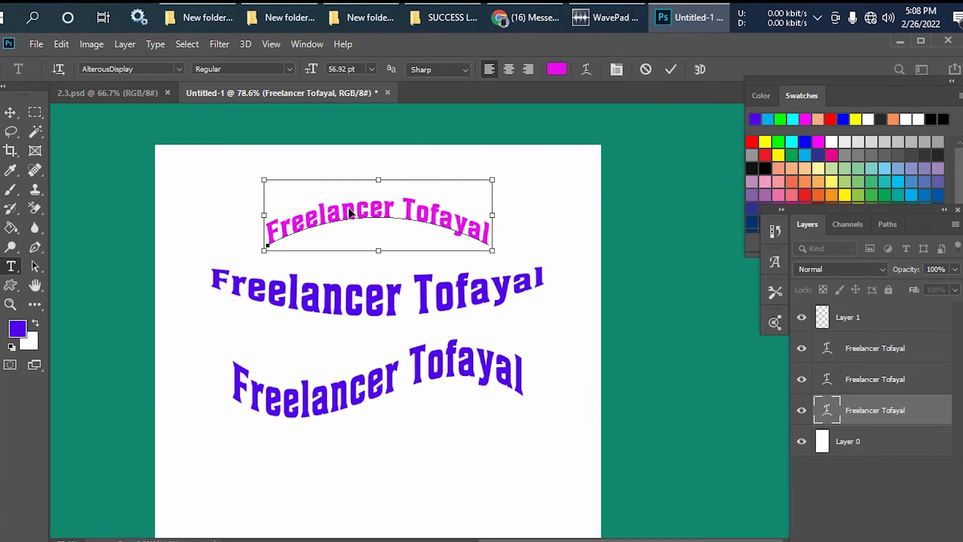
pyautogui.hotkey('ctrl', 'a')
pyautogui.press('ctrl')
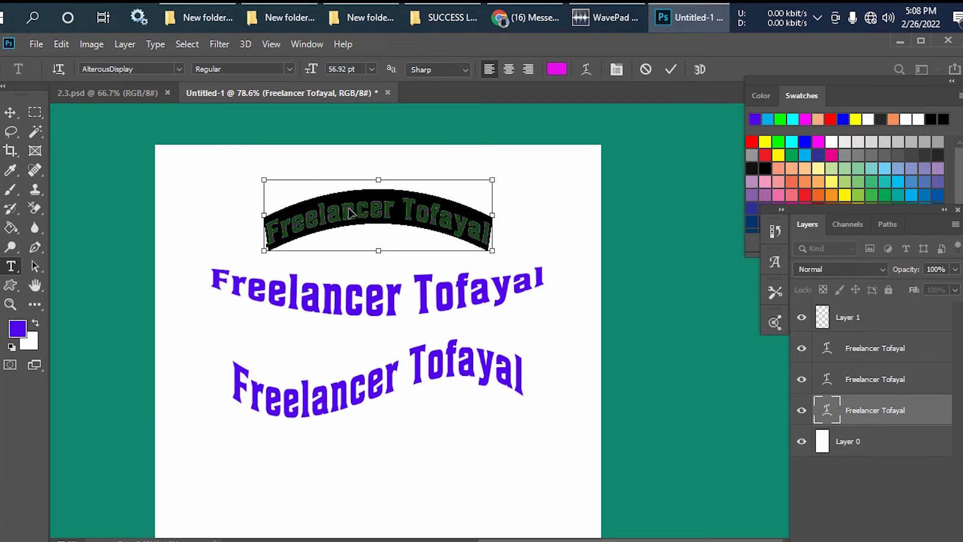
pyautogui.click(585, 68)
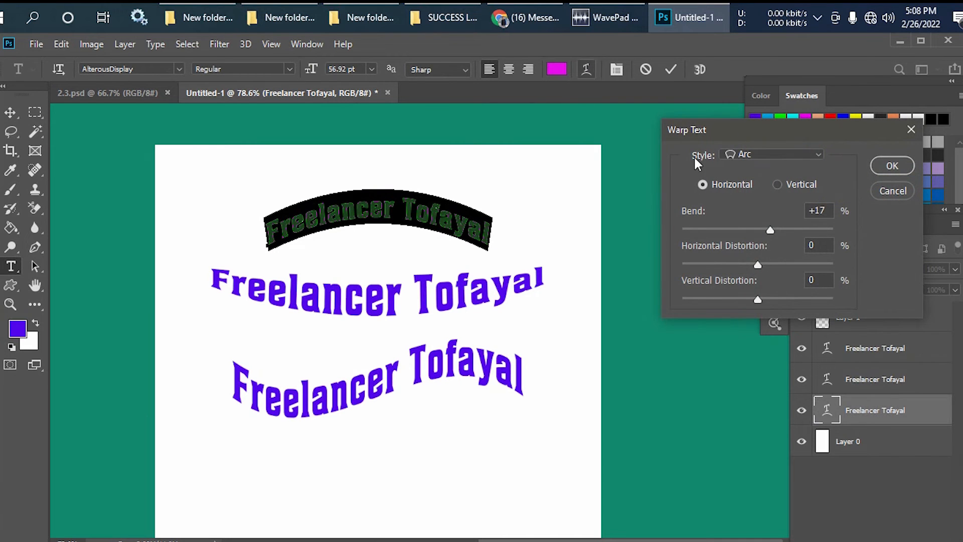
pyautogui.click(816, 156)
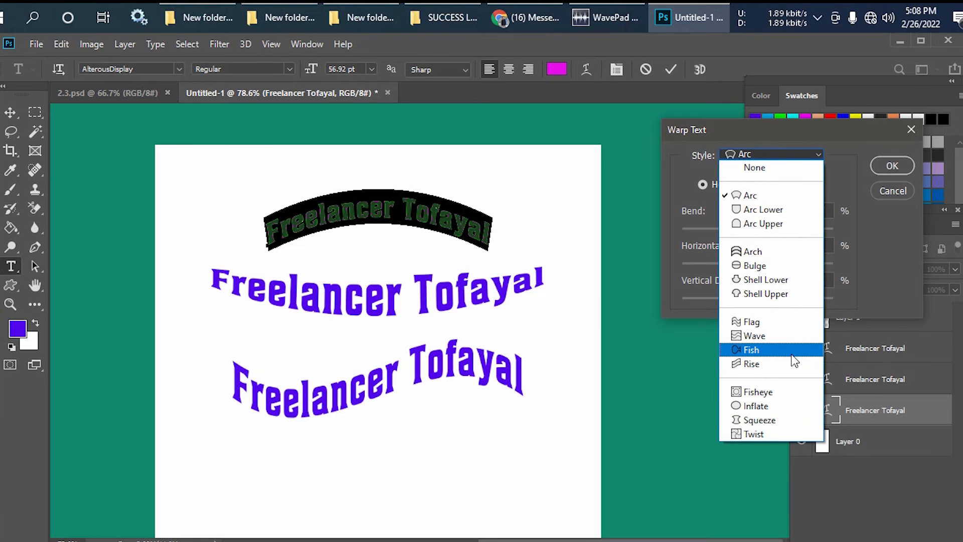
pyautogui.click(768, 355)
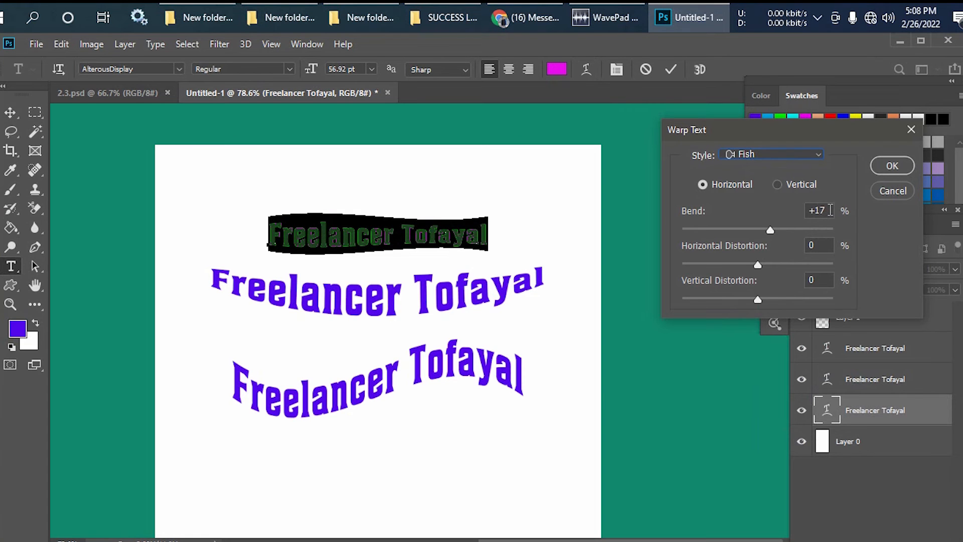
# - Set the Fish warp's bend to +37%, confirm it and leave text editing
pyautogui.scroll(20, 827, 211)
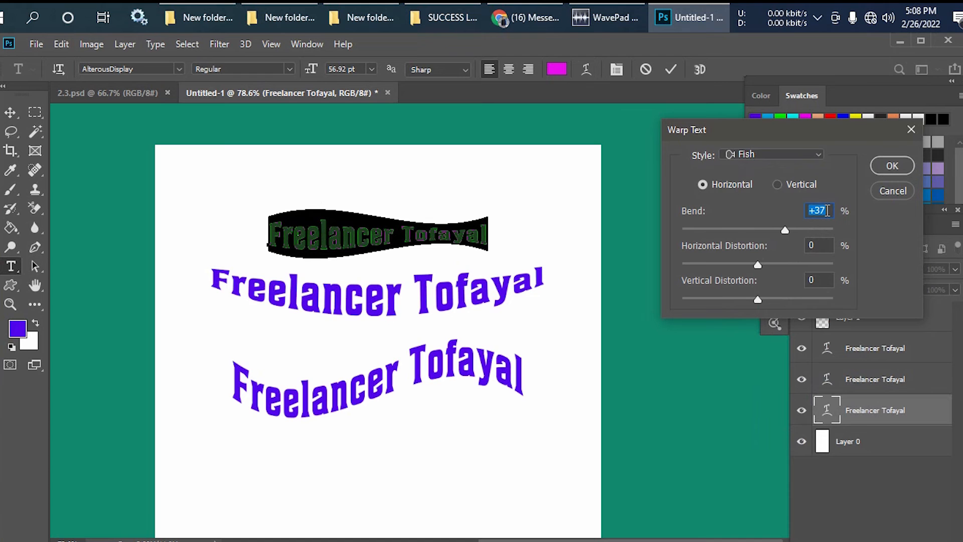
pyautogui.click(880, 170)
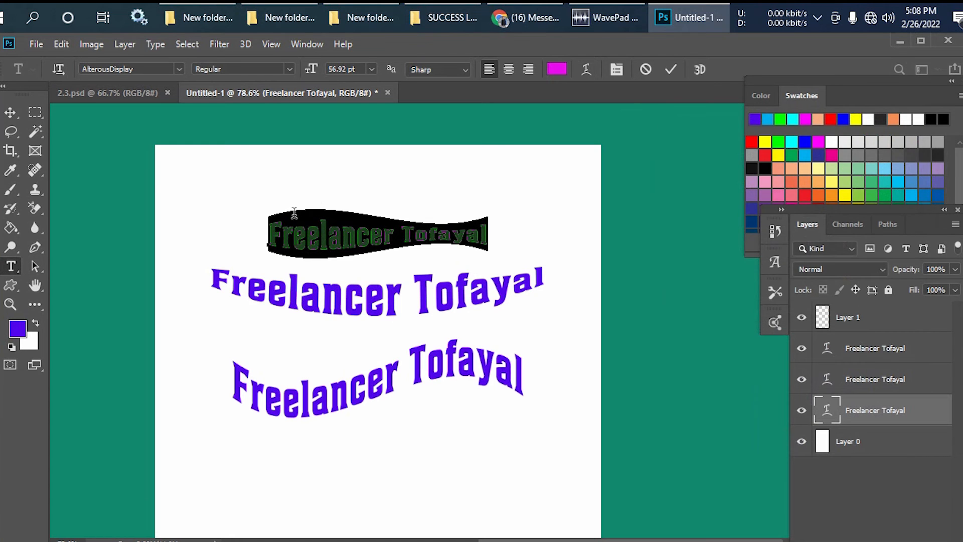
pyautogui.click(14, 119)
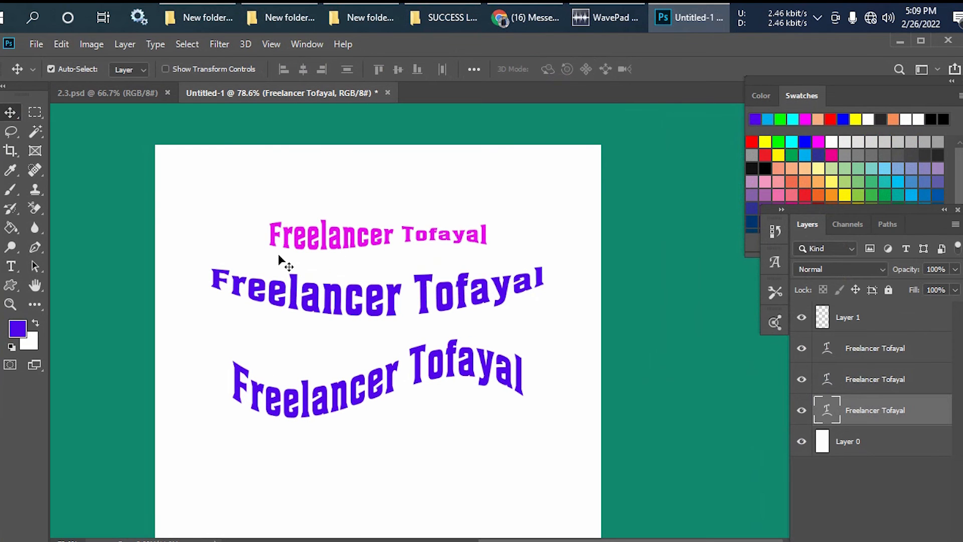
# - Move all three text lines up one by one towards the top of the page
pyautogui.moveTo(279, 255); pyautogui.dragTo(344, 206)
pyautogui.moveTo(346, 309); pyautogui.dragTo(356, 263)
pyautogui.moveTo(369, 391); pyautogui.dragTo(374, 334)
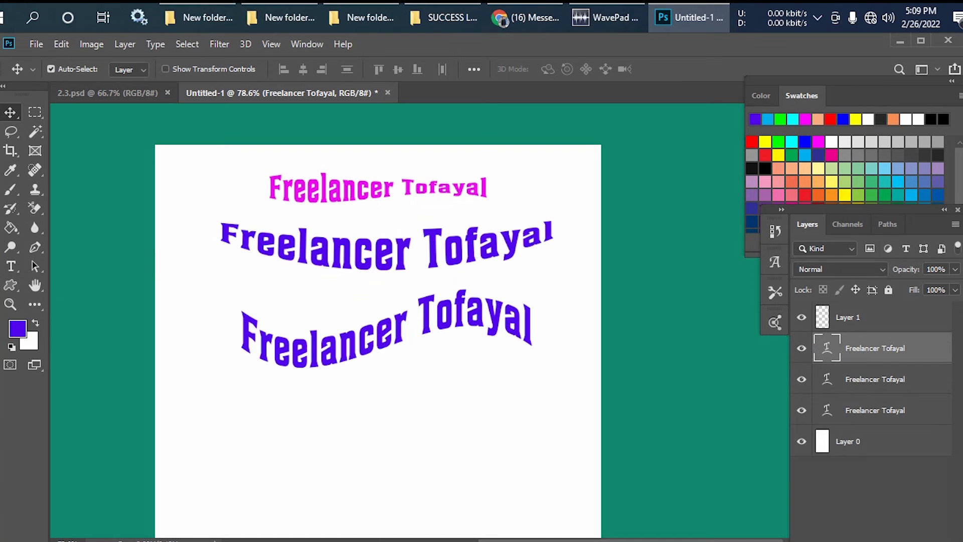
pyautogui.click(10, 266)
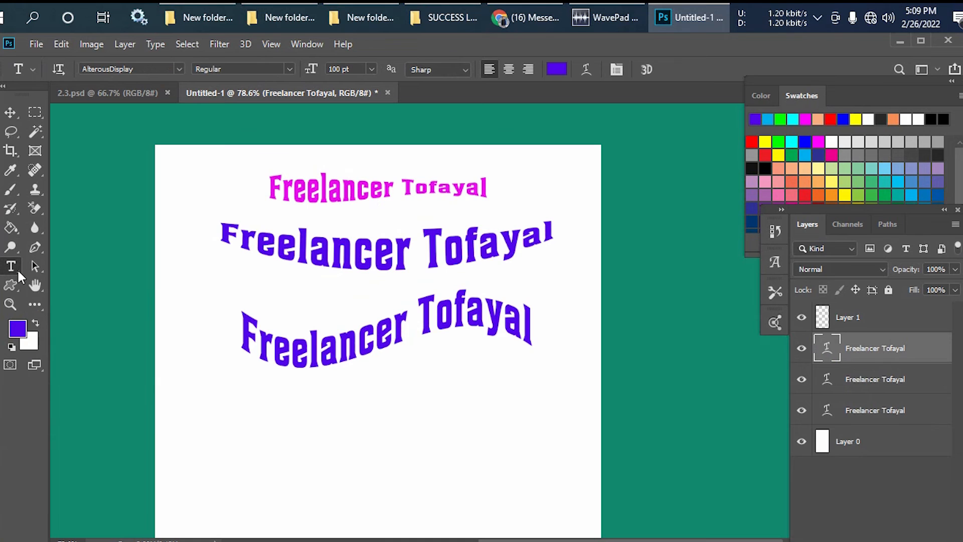
pyautogui.rightClick(11, 266)
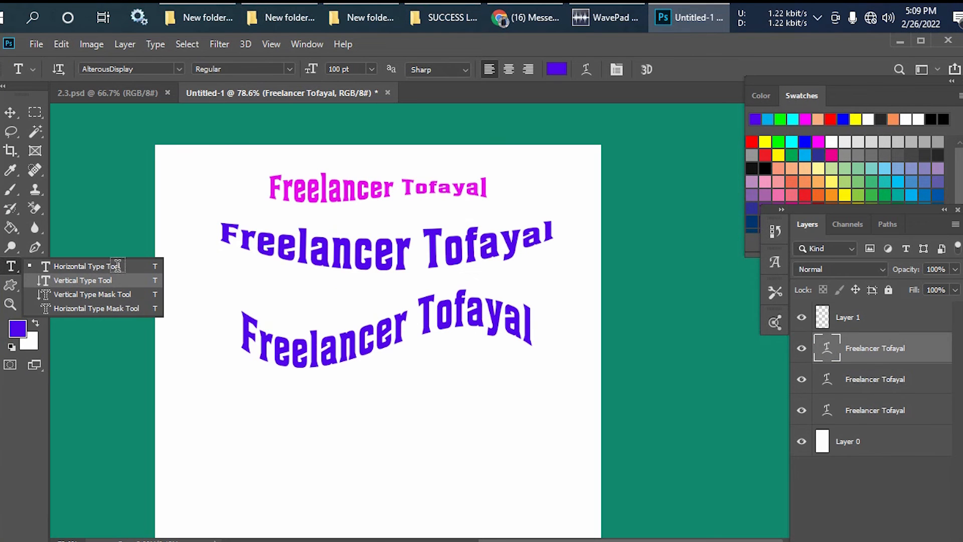
pyautogui.click(336, 182)
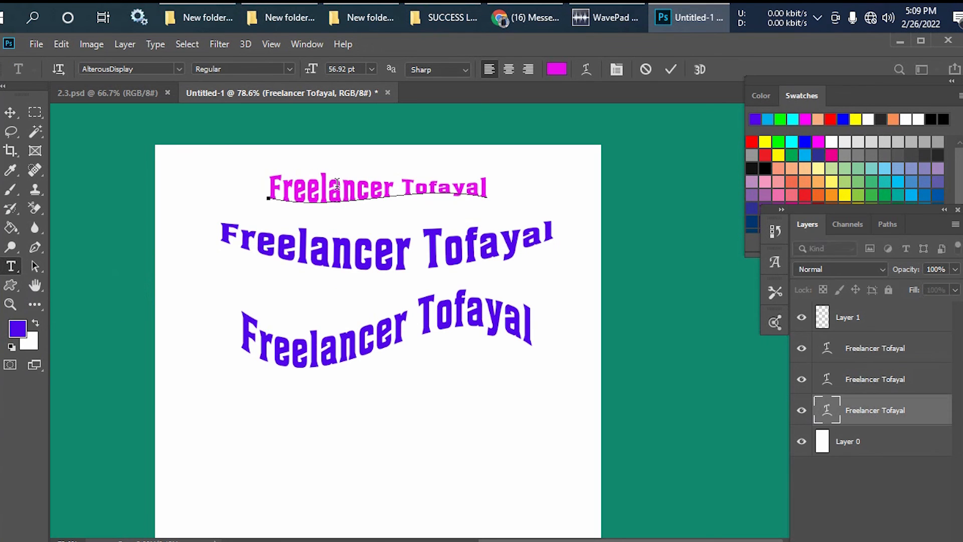
pyautogui.hotkey('ctrl', 'a')
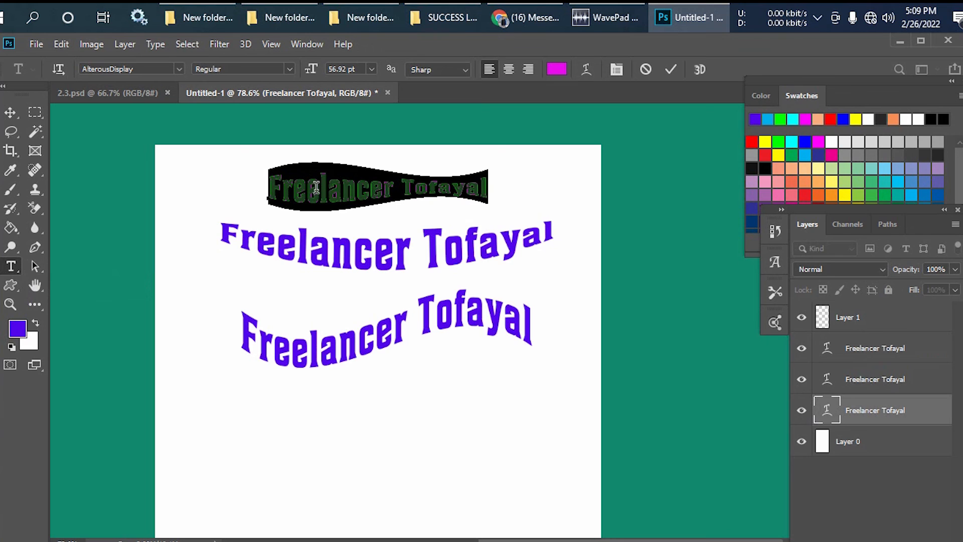
pyautogui.click(10, 112)
# - Scale the second text line to about 68% width and 86.7% height with Free Transform and commit it
pyautogui.click(327, 246)
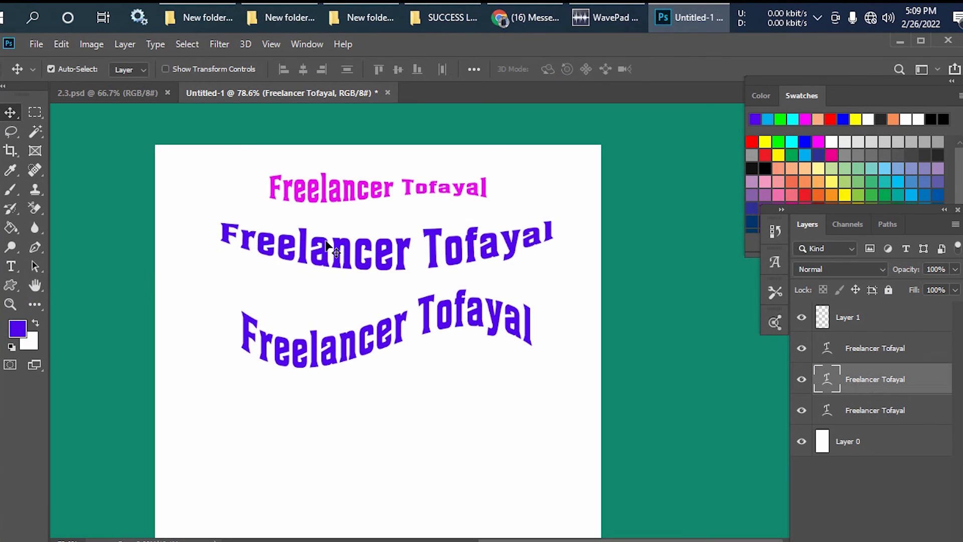
pyautogui.press('t')
pyautogui.click(331, 248)
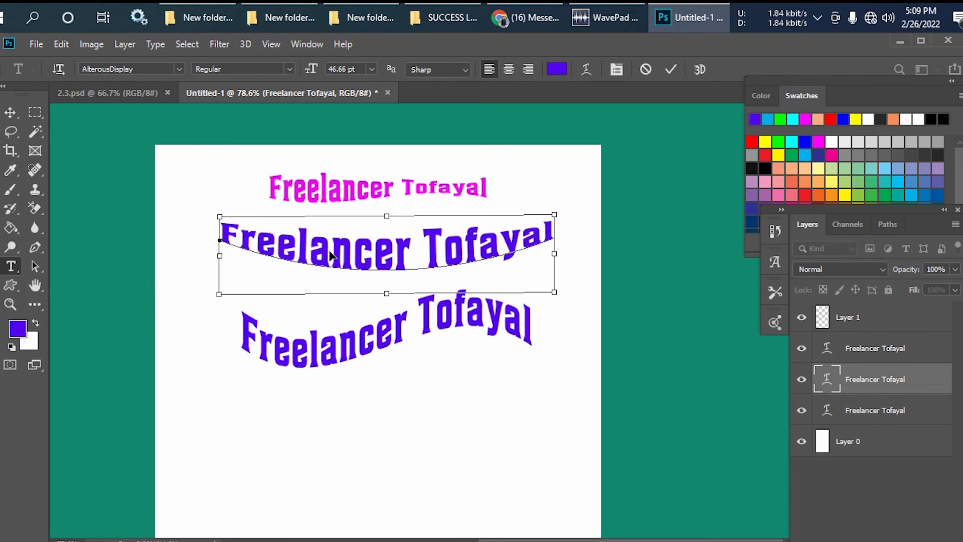
pyautogui.click(10, 112)
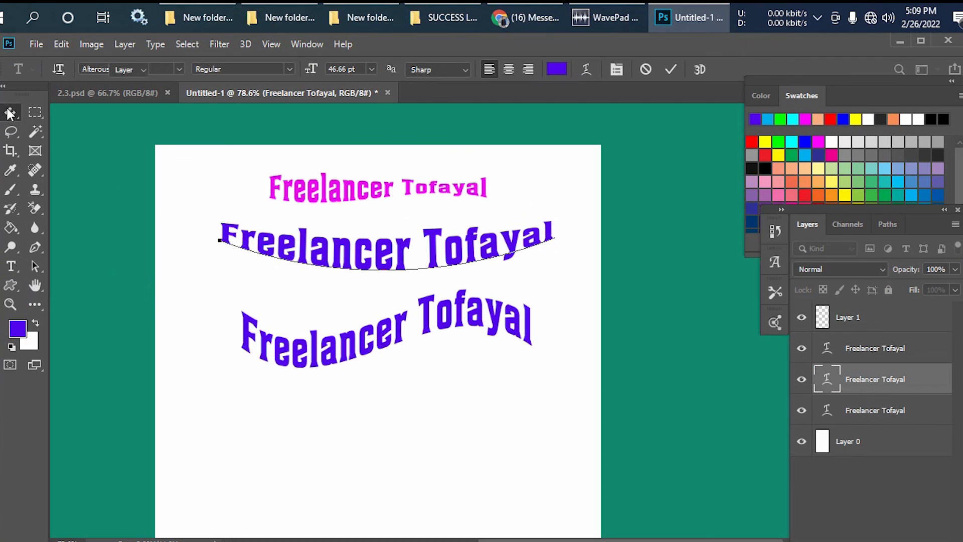
pyautogui.hotkey('ctrl', 't')
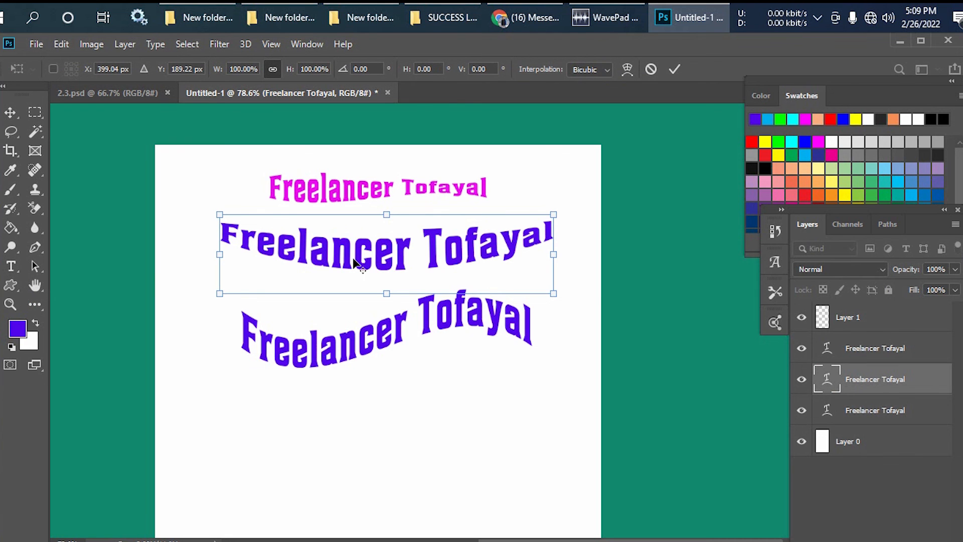
pyautogui.moveTo(554, 255); pyautogui.dragTo(517, 254)
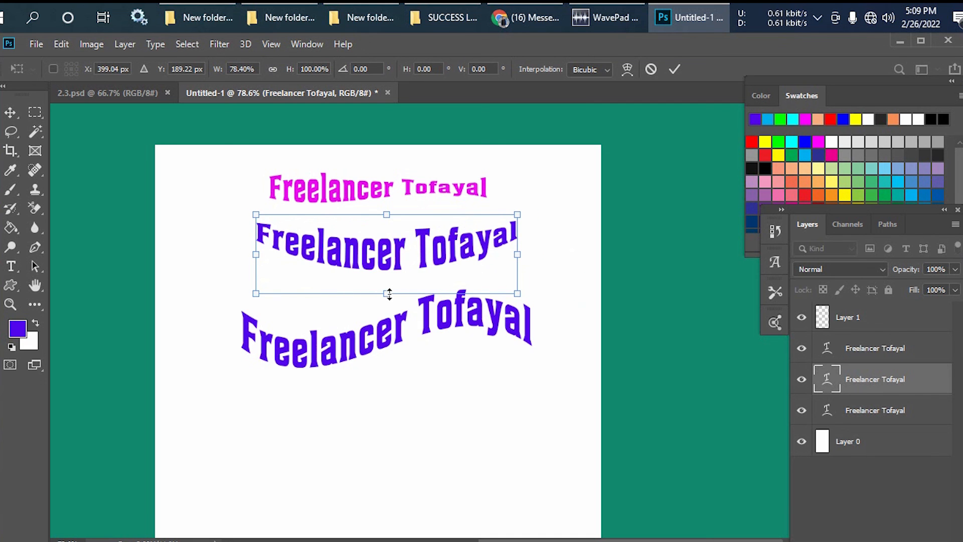
pyautogui.moveTo(390, 294)
pyautogui.mouseDown()
pyautogui.moveTo(389, 278)
pyautogui.moveTo(390, 304)
pyautogui.moveTo(389, 262)
pyautogui.moveTo(391, 283)
pyautogui.mouseUp()
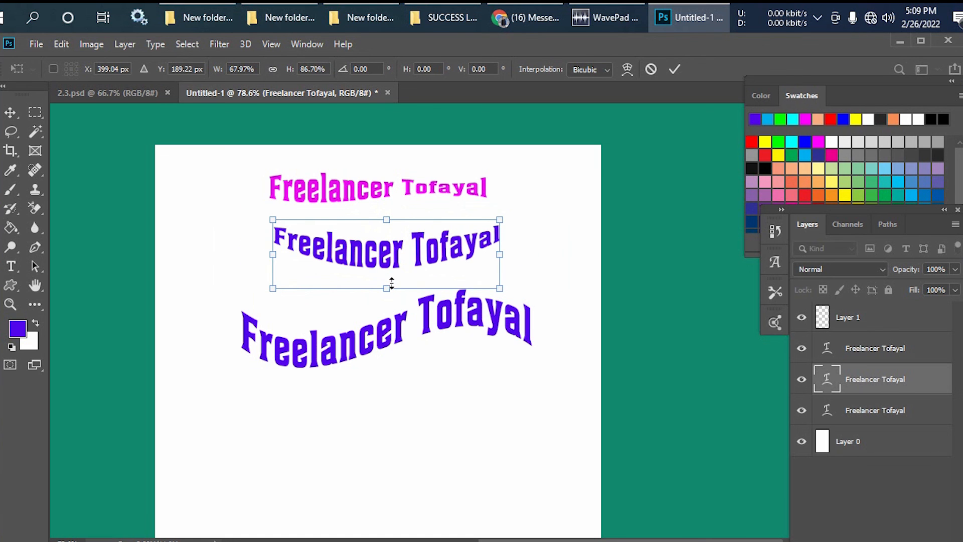
pyautogui.click(22, 113)
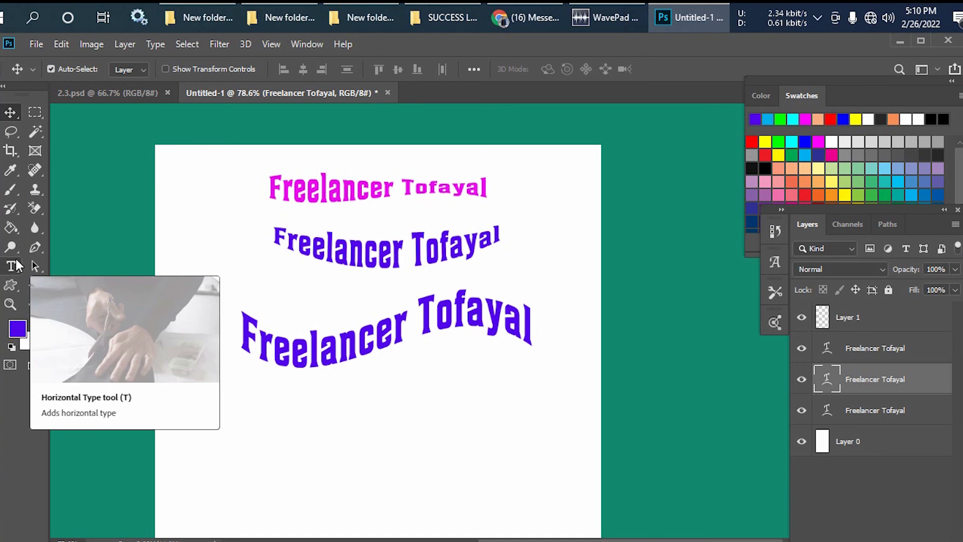
# - Change the entire second text line's Warp Text style to Flag and move the line slightly down and to the left between its neighbours
pyautogui.press('t')
pyautogui.click(346, 247)
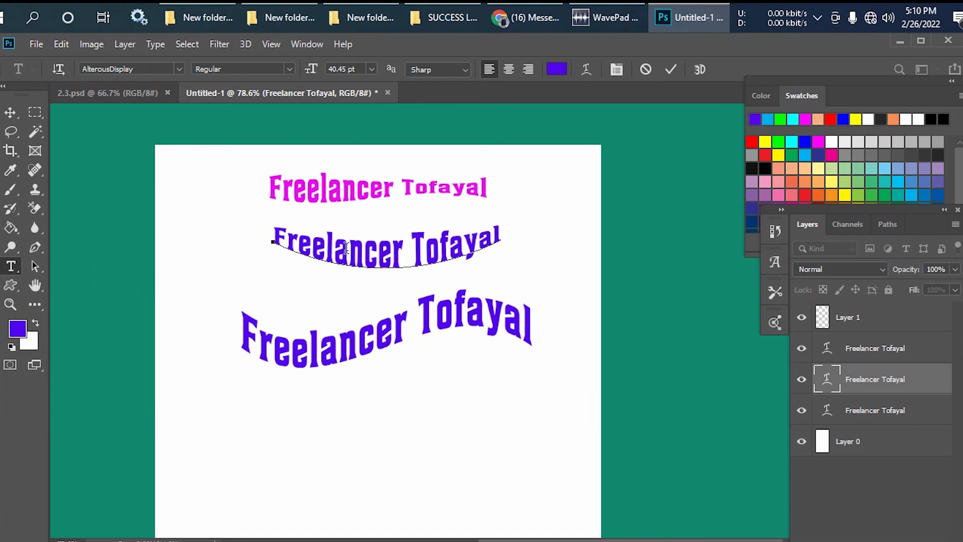
pyautogui.hotkey('ctrl', 'a')
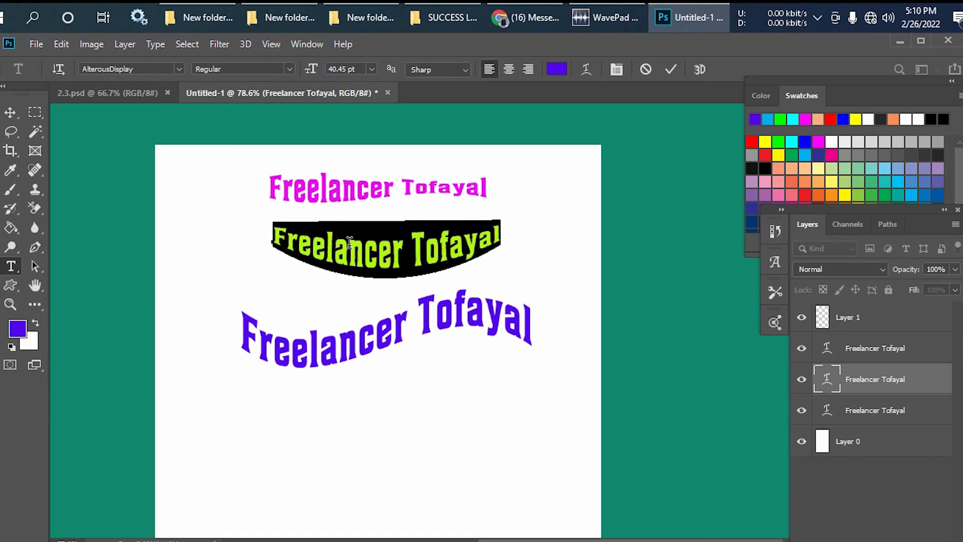
pyautogui.click(386, 253)
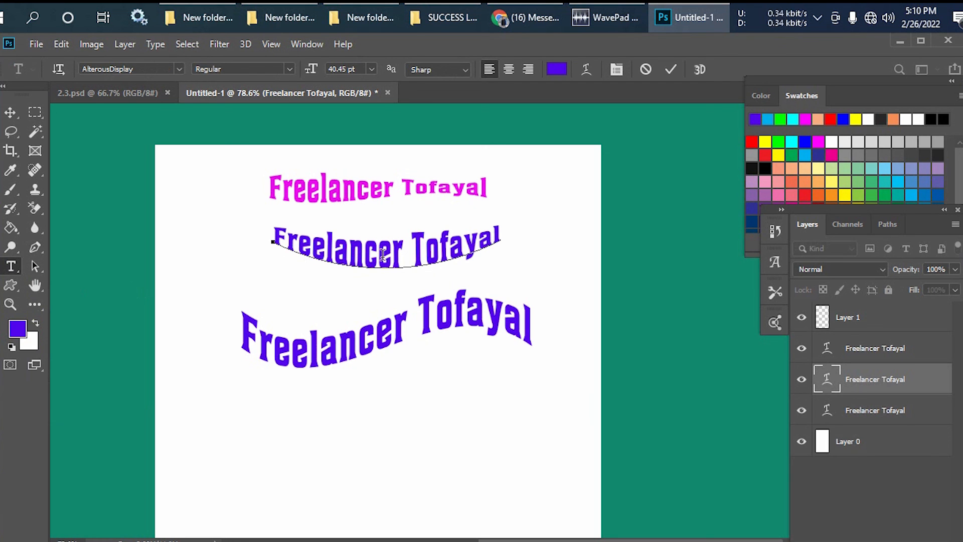
pyautogui.hotkey('ctrl', 'a')
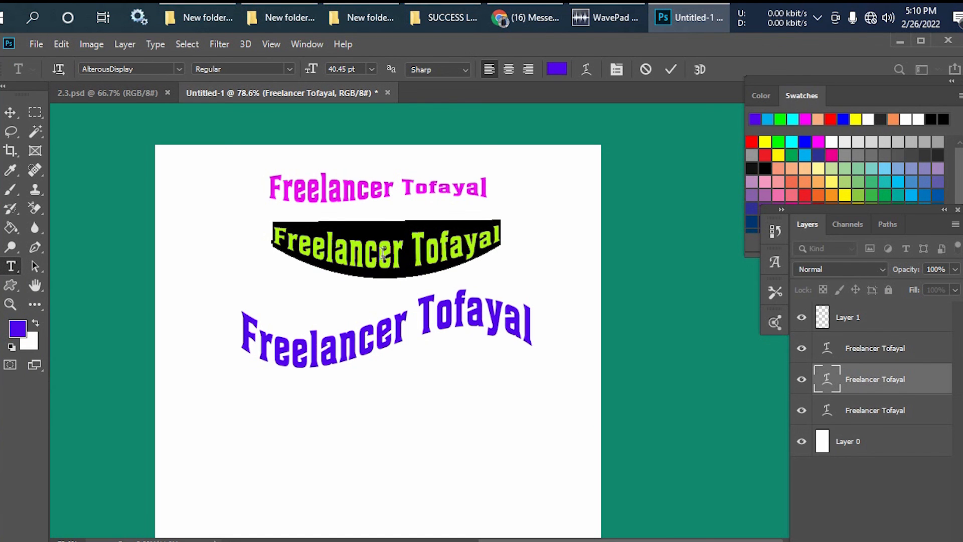
pyautogui.click(586, 69)
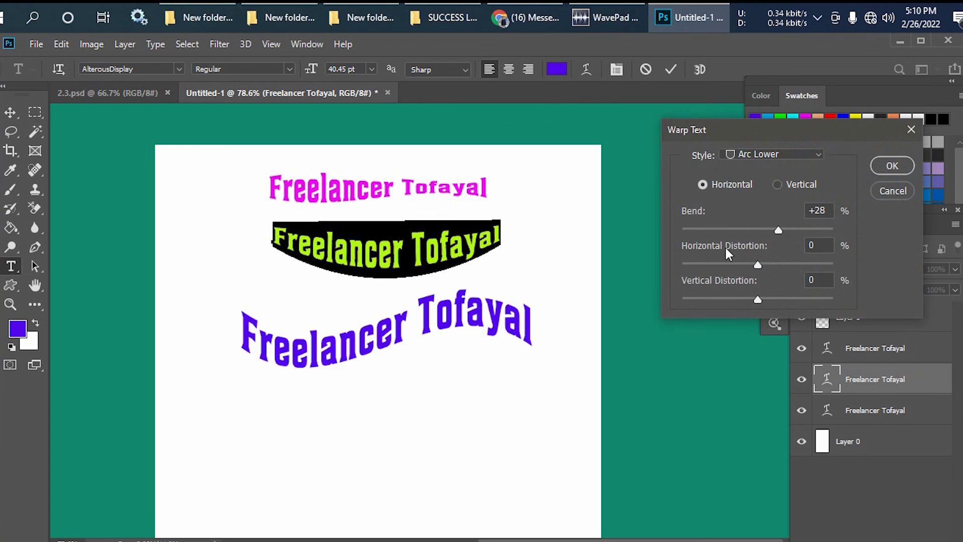
pyautogui.click(791, 156)
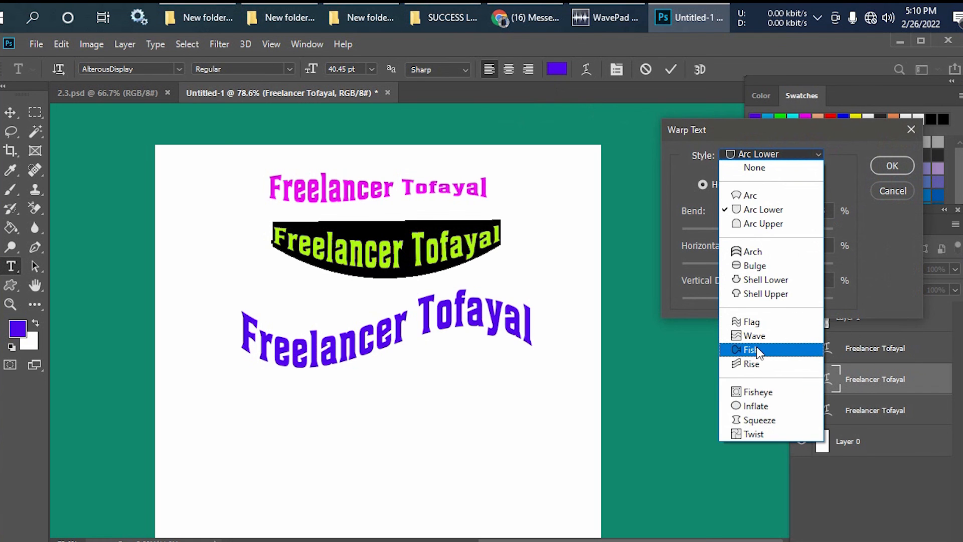
pyautogui.click(759, 323)
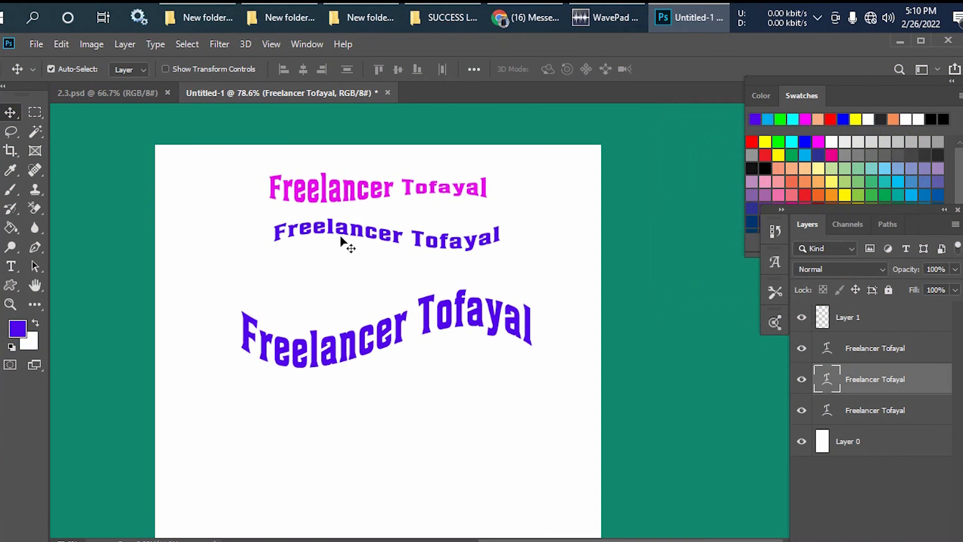
pyautogui.moveTo(341, 232); pyautogui.dragTo(330, 254)
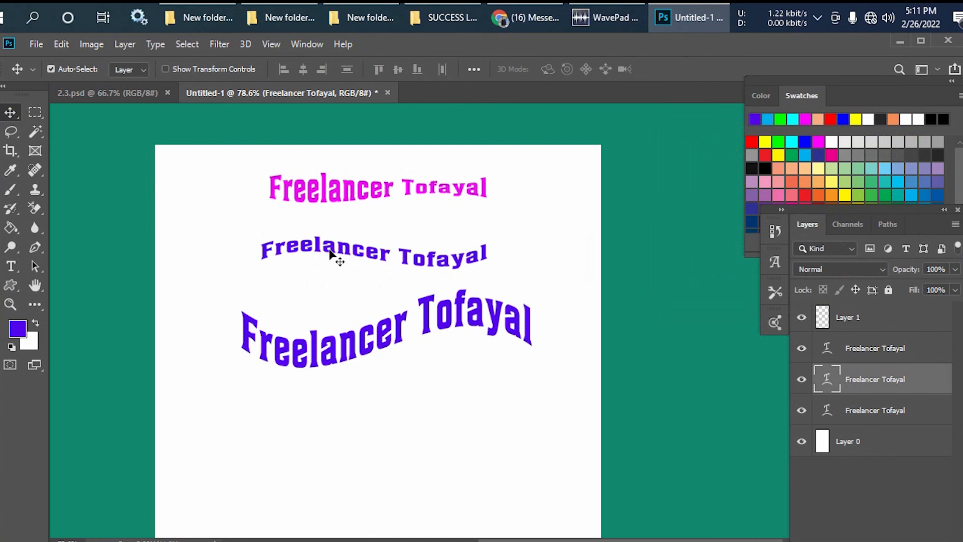